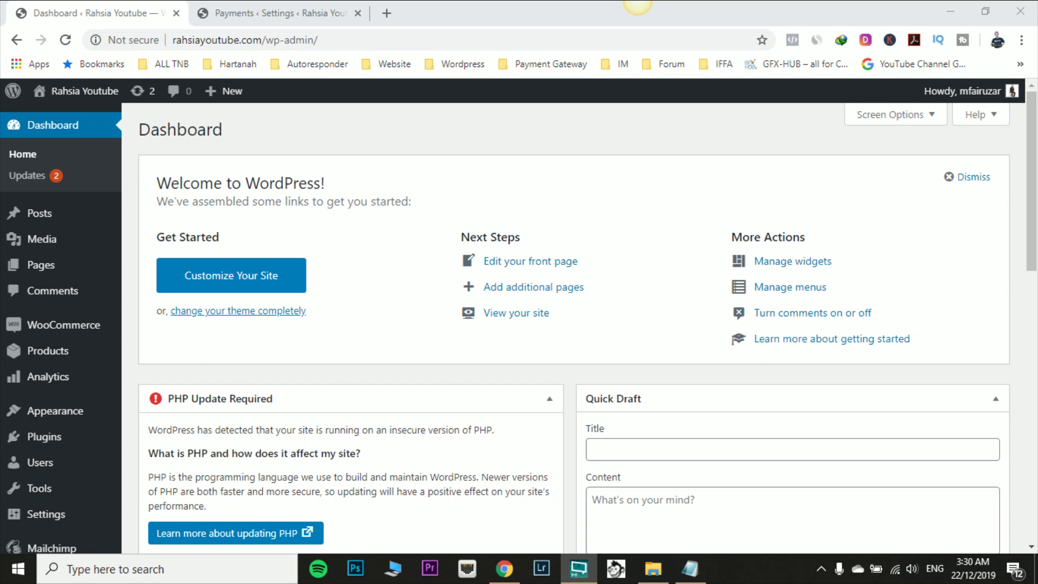
- Open facebook.com in a new browser tab and go to the managed FAB FOOD page
{"action": "left_click", "coordinate": [388, 13]}
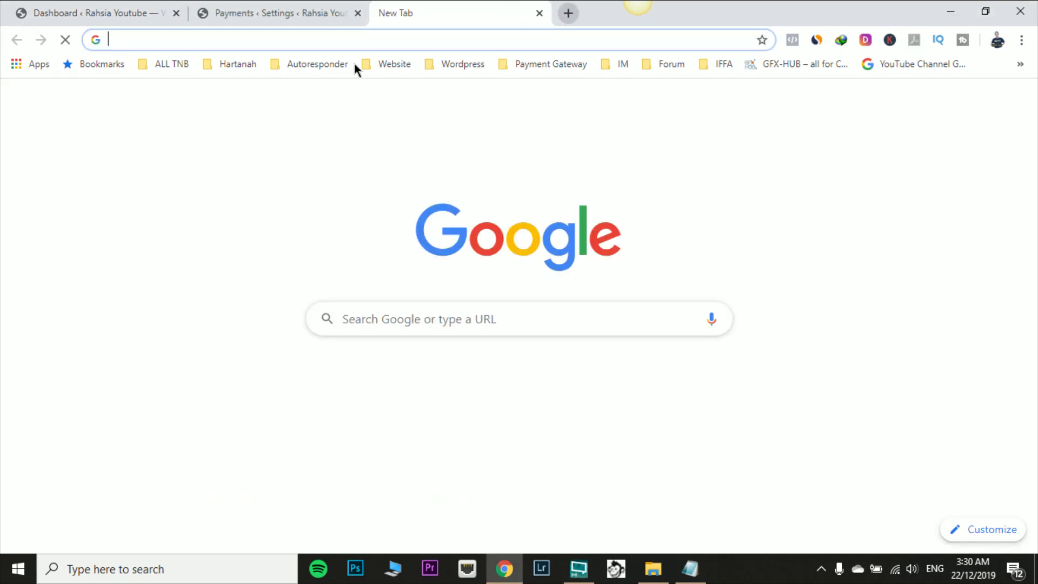
{"action": "type", "text": "facebook.com"}
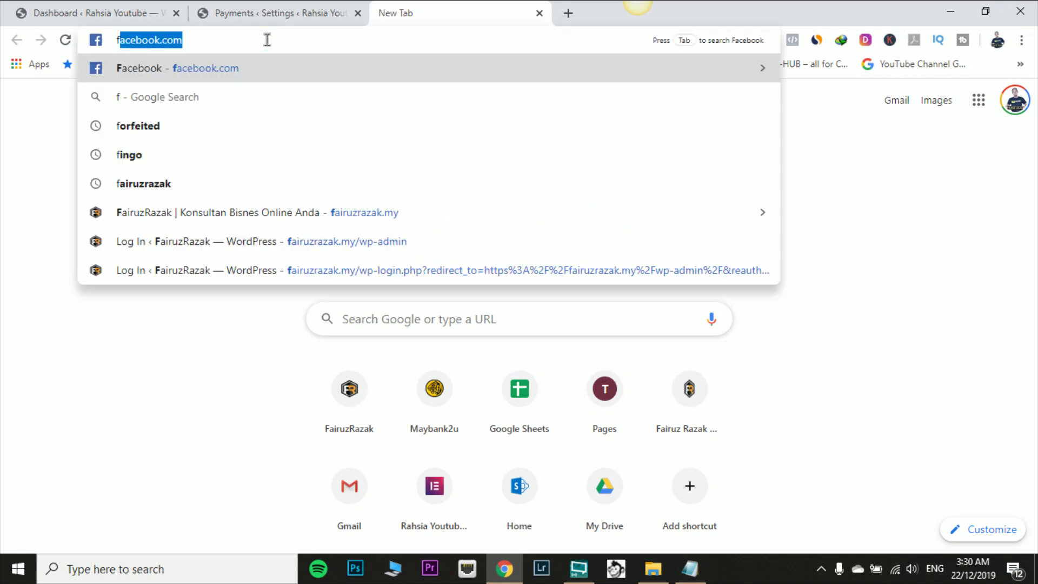
{"action": "key", "text": "Return"}
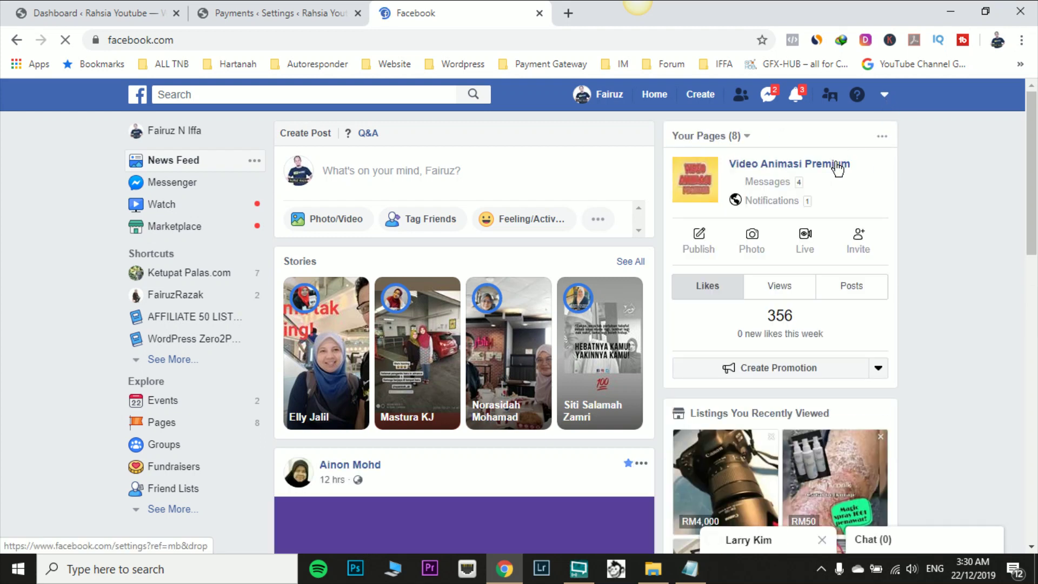
{"action": "left_click", "coordinate": [887, 97]}
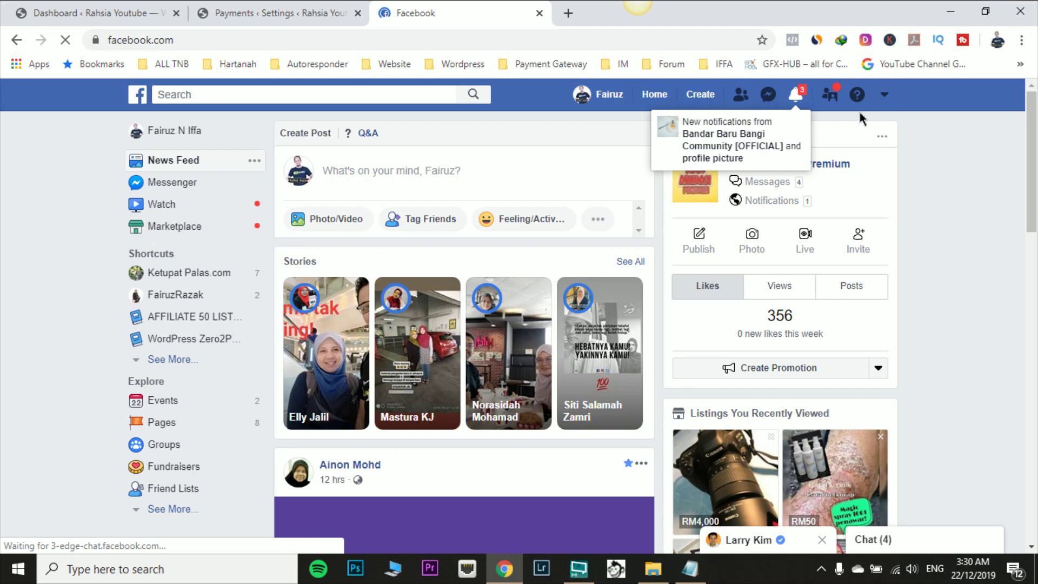
{"action": "left_click", "coordinate": [795, 95]}
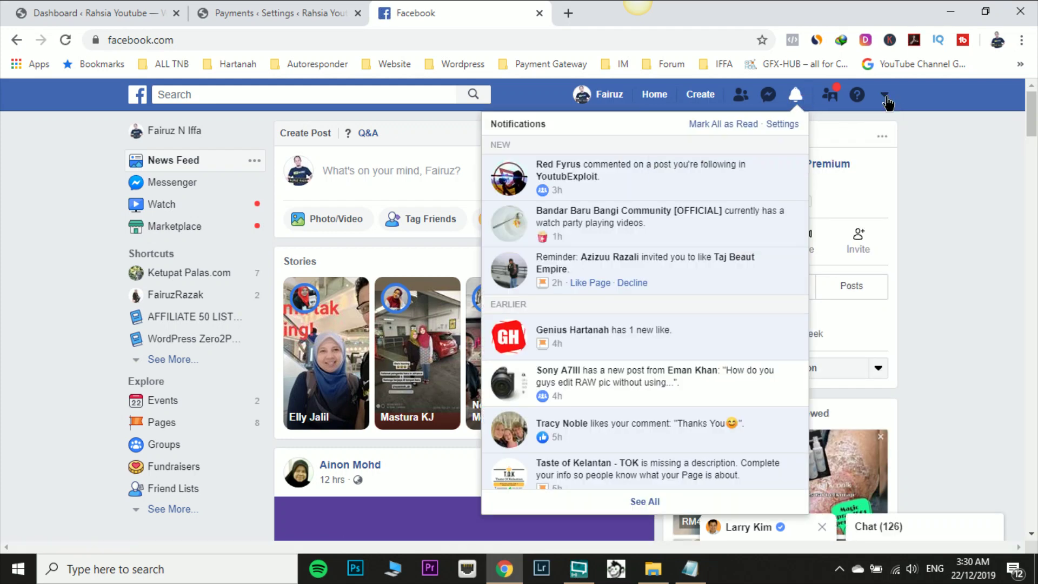
{"action": "left_click", "coordinate": [884, 95]}
{"action": "left_click", "coordinate": [797, 151]}
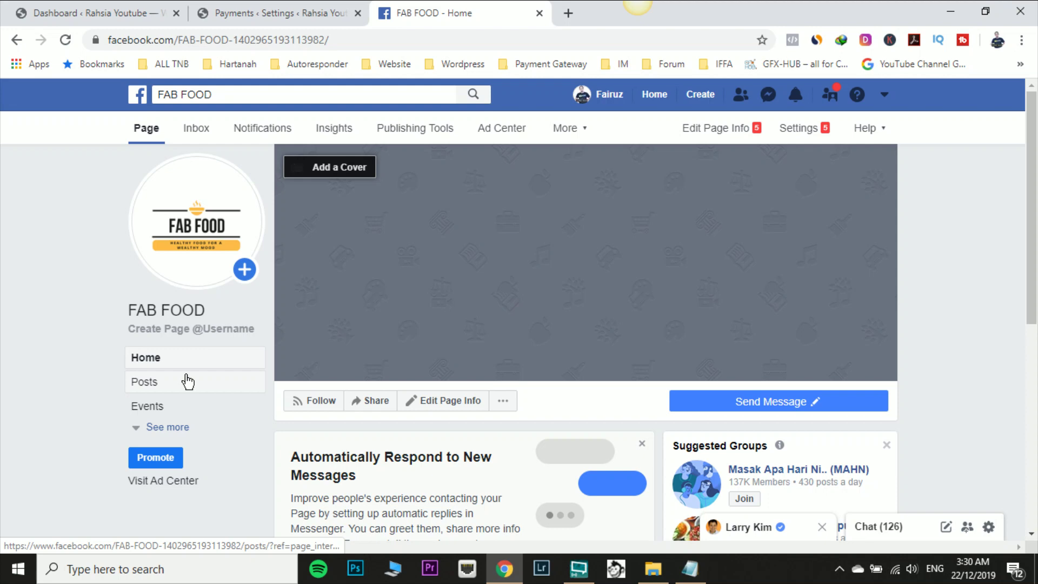
- Launch the Facebook setup from the WooCommerce Integration settings and continue past its welcome stage
{"action": "left_click", "coordinate": [264, 16]}
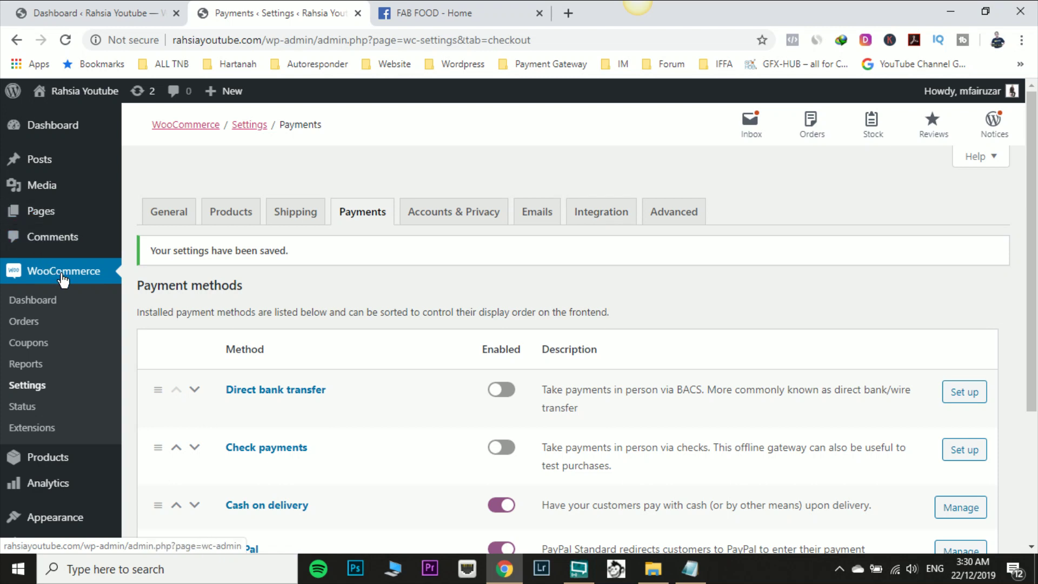
{"action": "left_click", "coordinate": [610, 216]}
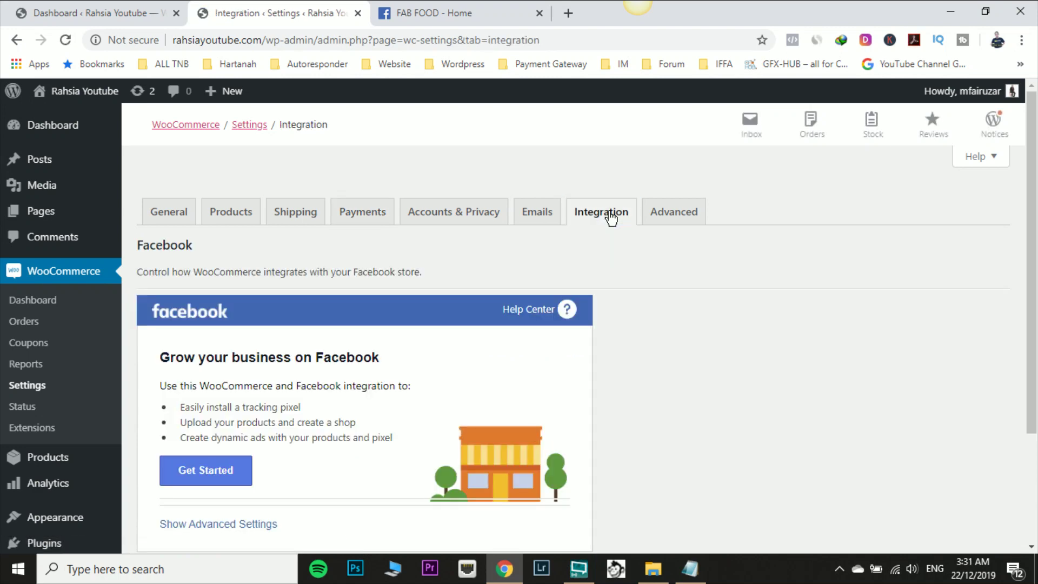
{"action": "scroll", "coordinate": [611, 222], "scroll_direction": "down", "scroll_amount": 3}
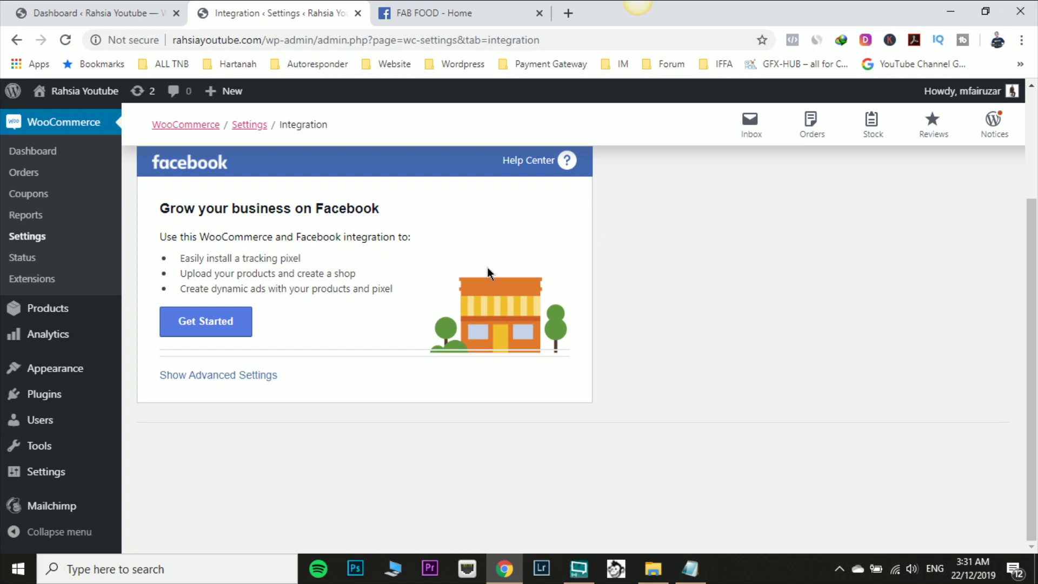
{"action": "scroll", "coordinate": [488, 268], "scroll_direction": "up", "scroll_amount": 3}
{"action": "left_click", "coordinate": [222, 449]}
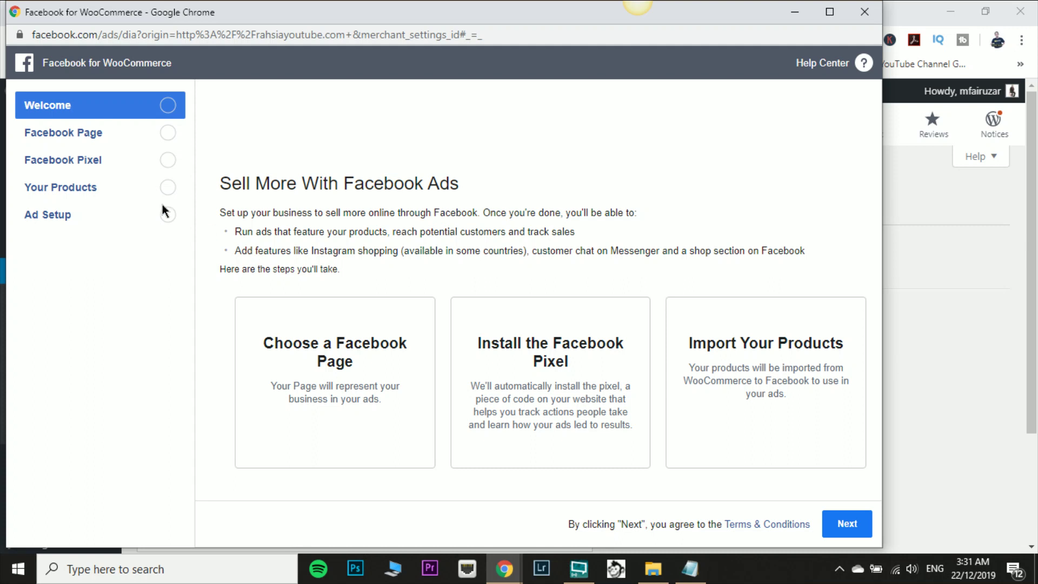
{"action": "left_click", "coordinate": [835, 526]}
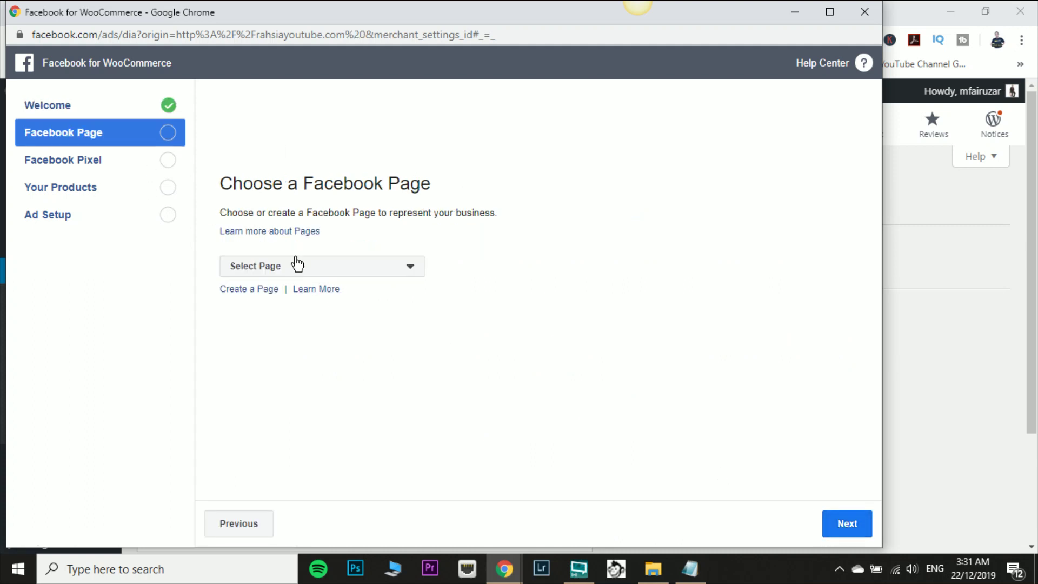
- Look through the Facebook pages offered for connecting to the store
{"action": "left_click", "coordinate": [361, 270]}
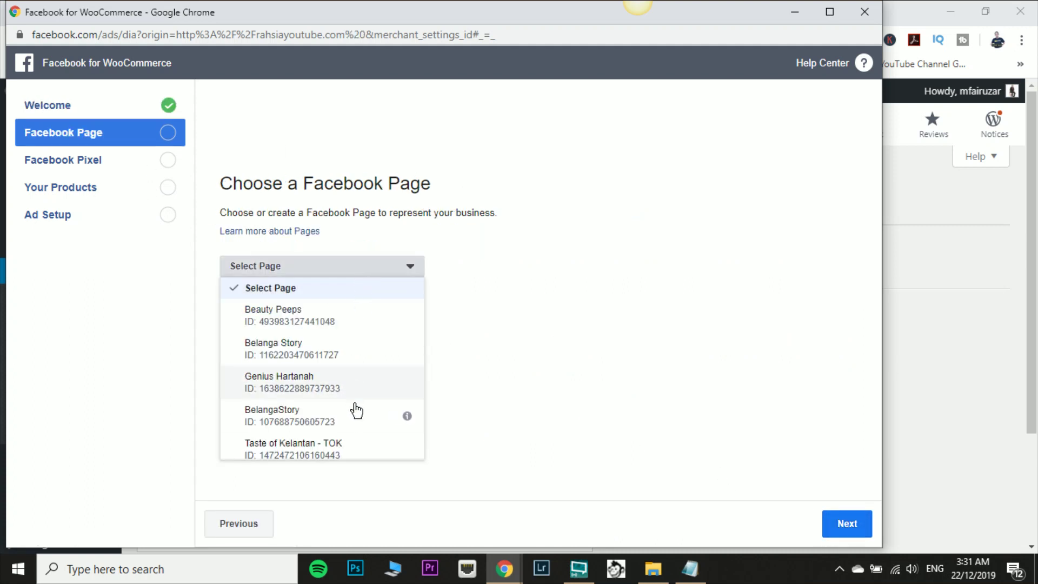
{"action": "left_click", "coordinate": [373, 270]}
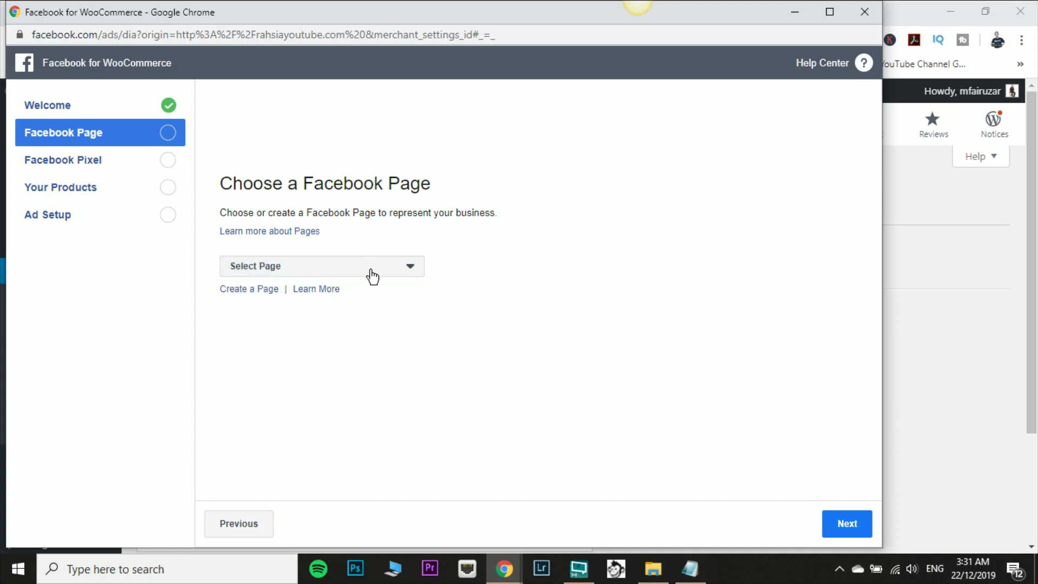
{"action": "left_click", "coordinate": [373, 273]}
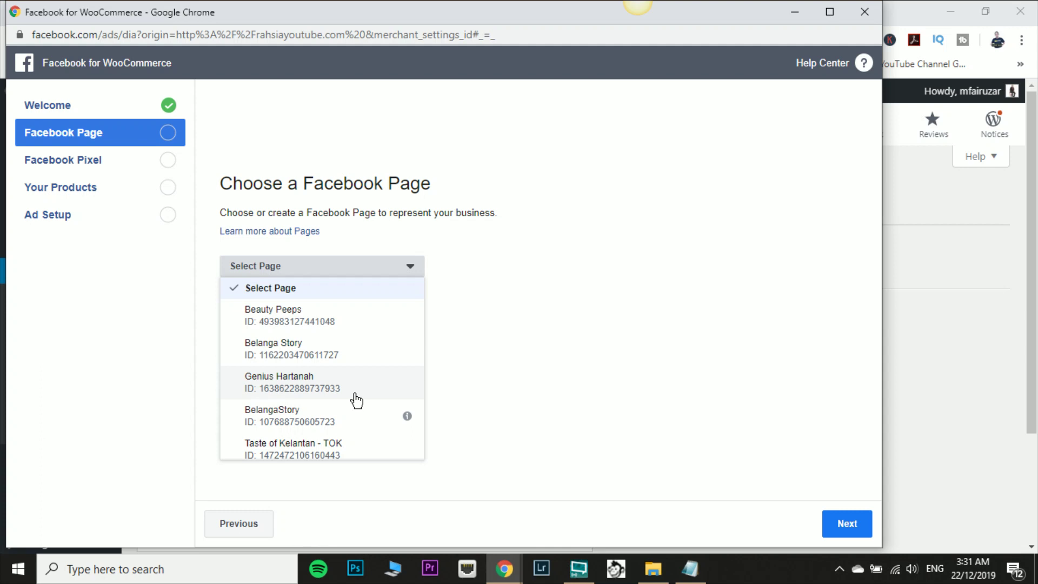
{"action": "scroll", "coordinate": [369, 384], "scroll_direction": "down", "scroll_amount": 6}
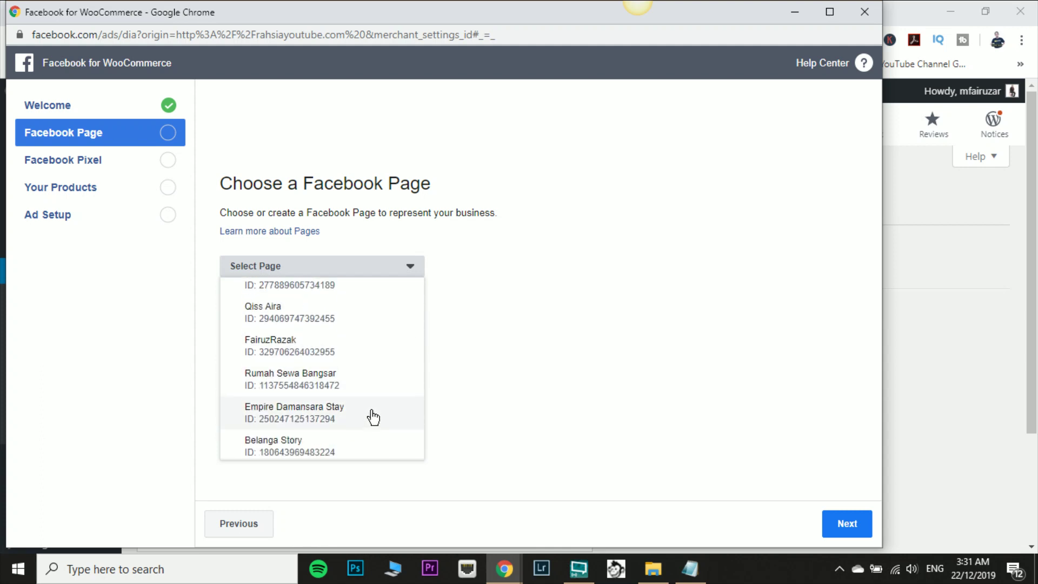
{"action": "scroll", "coordinate": [373, 417], "scroll_direction": "up", "scroll_amount": 2}
{"action": "scroll", "coordinate": [373, 427], "scroll_direction": "up", "scroll_amount": 3}
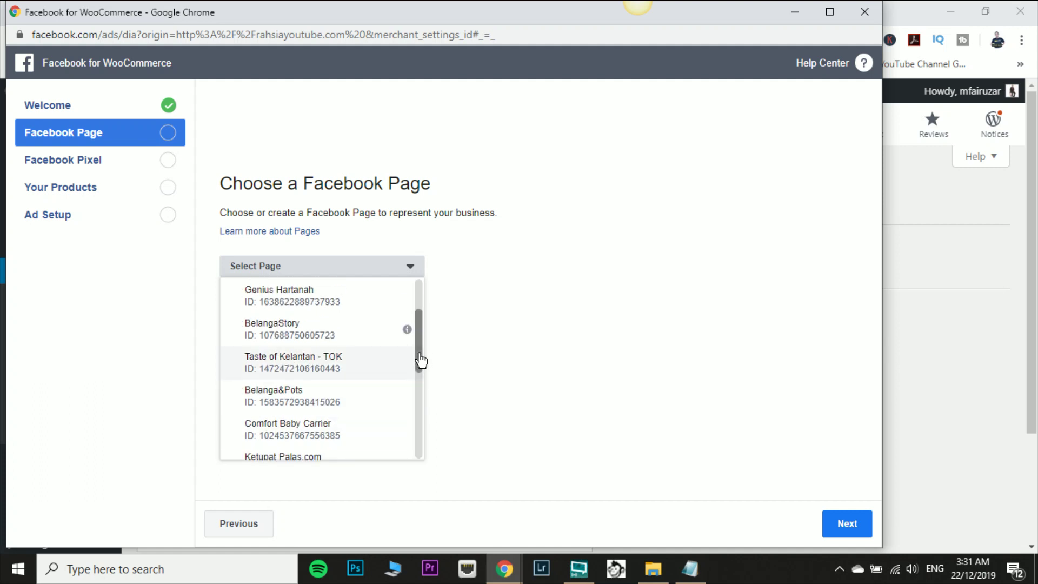
{"action": "scroll", "coordinate": [424, 355], "scroll_direction": "up", "scroll_amount": 1}
{"action": "left_click_drag", "start_coordinate": [424, 355], "coordinate": [426, 384]}
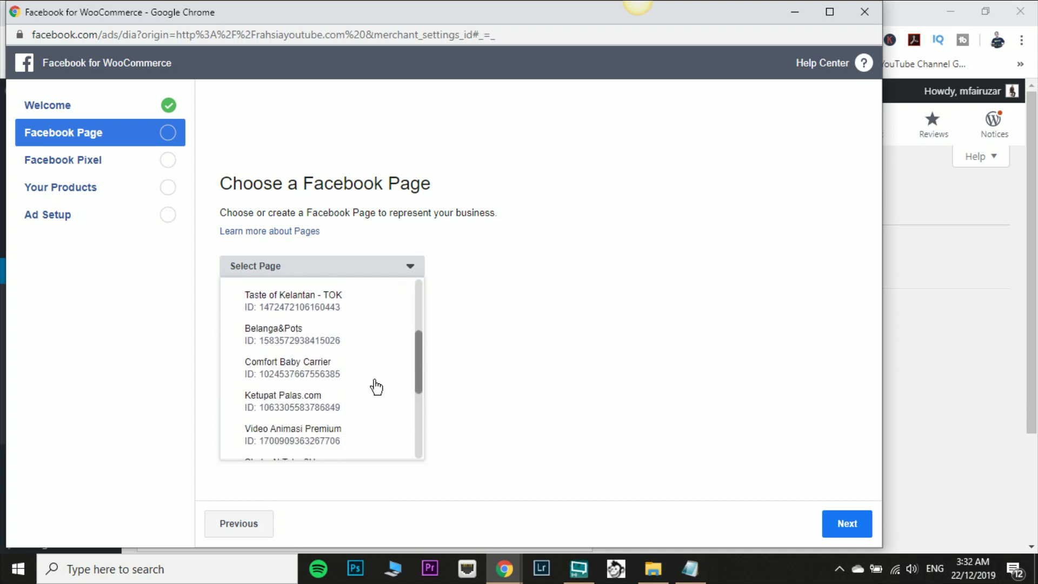
- Minimize the setup window and open the Comfort Baby Carrier page from Facebook's full list of managed pages, dismissing its page basics notice
{"action": "left_click", "coordinate": [504, 569]}
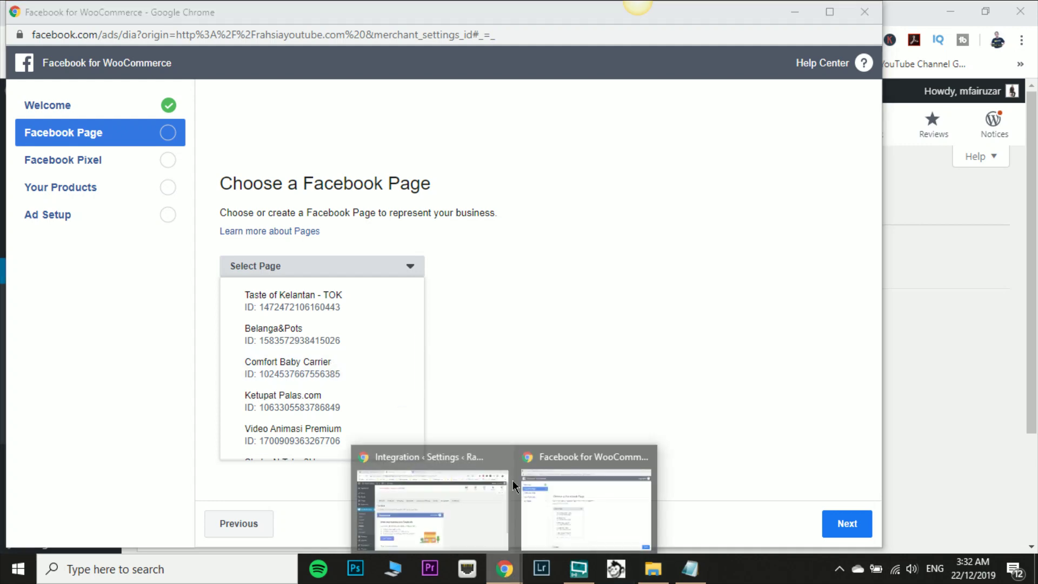
{"action": "left_click", "coordinate": [580, 459]}
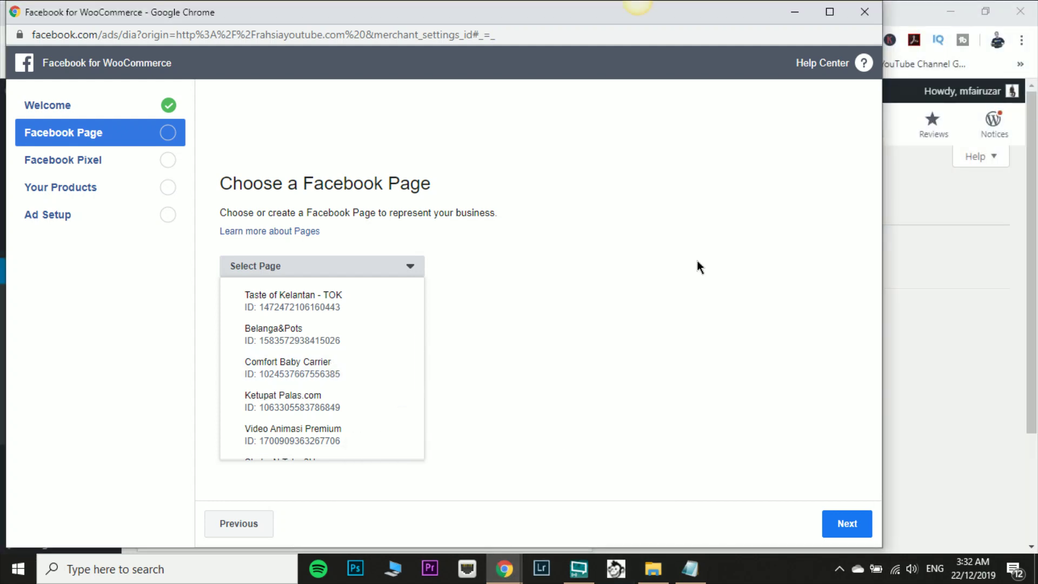
{"action": "left_click", "coordinate": [804, 17]}
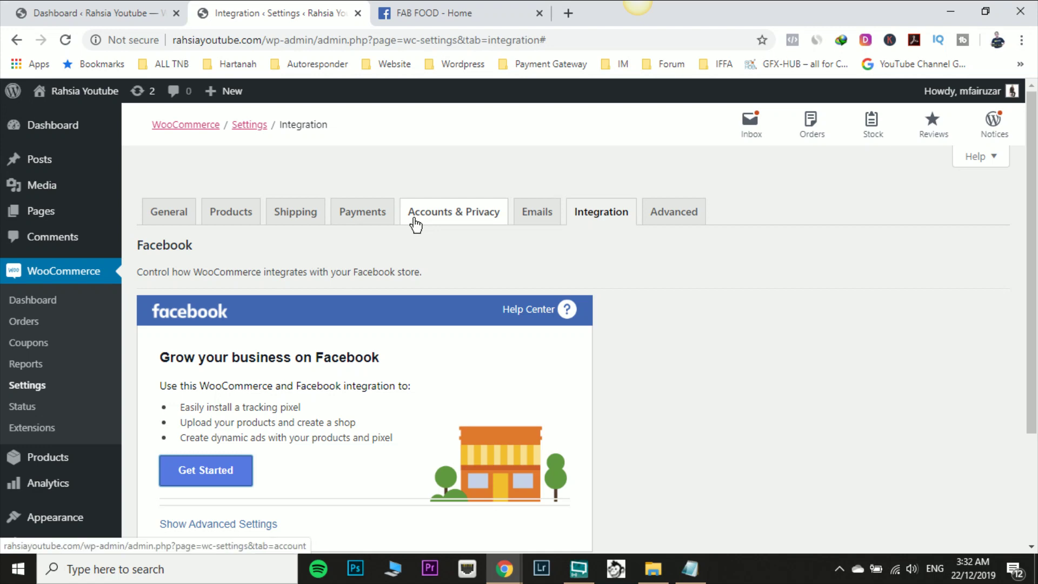
{"action": "left_click", "coordinate": [482, 14]}
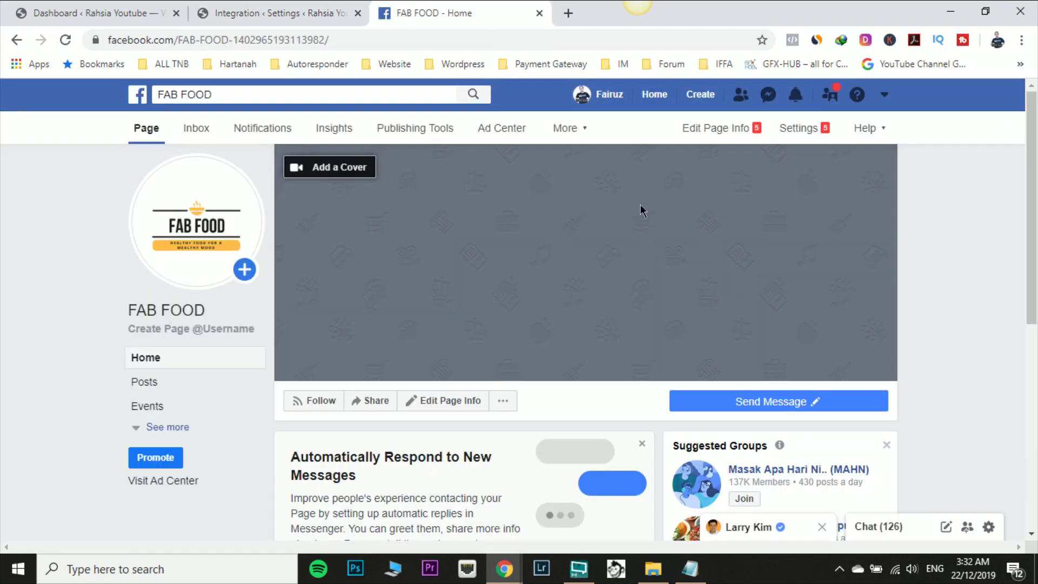
{"action": "left_click", "coordinate": [885, 95]}
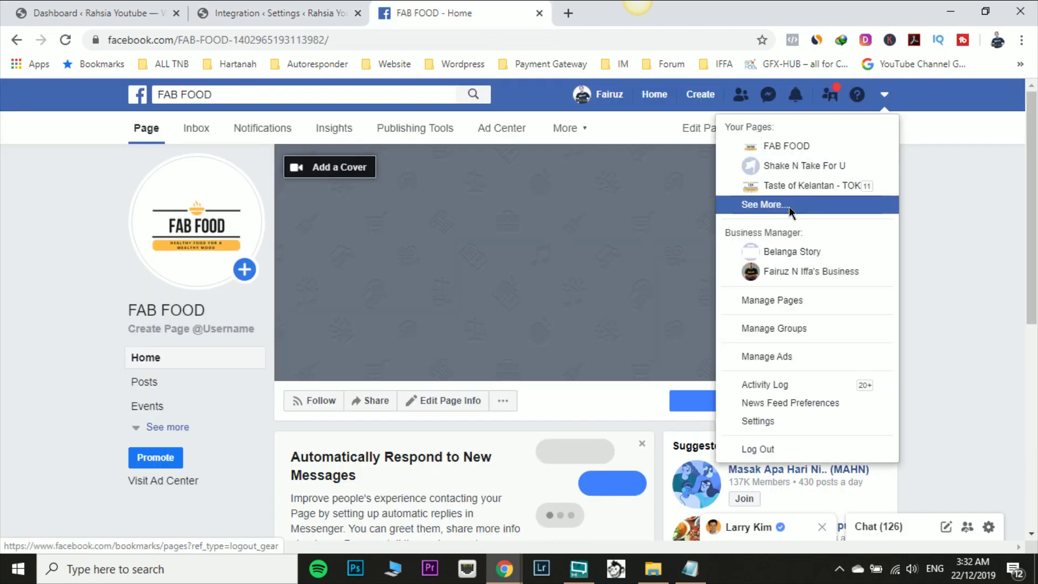
{"action": "left_click", "coordinate": [749, 204]}
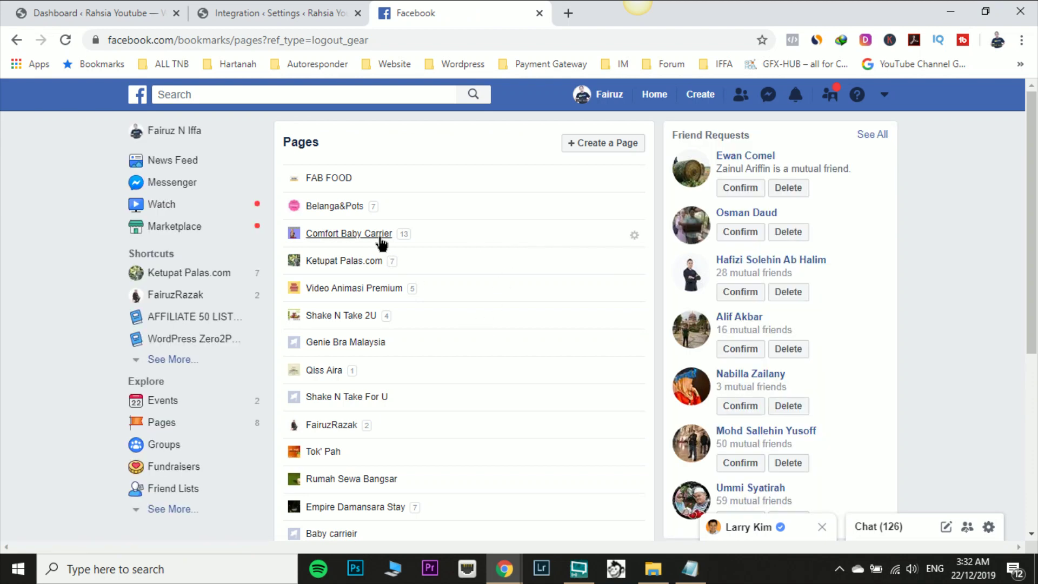
{"action": "left_click", "coordinate": [380, 238]}
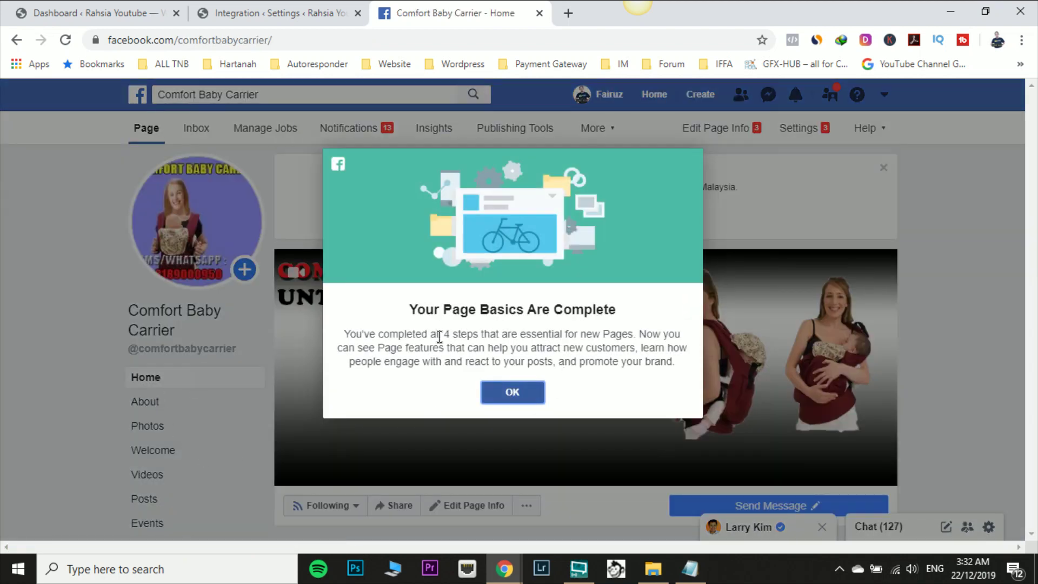
{"action": "left_click", "coordinate": [512, 392]}
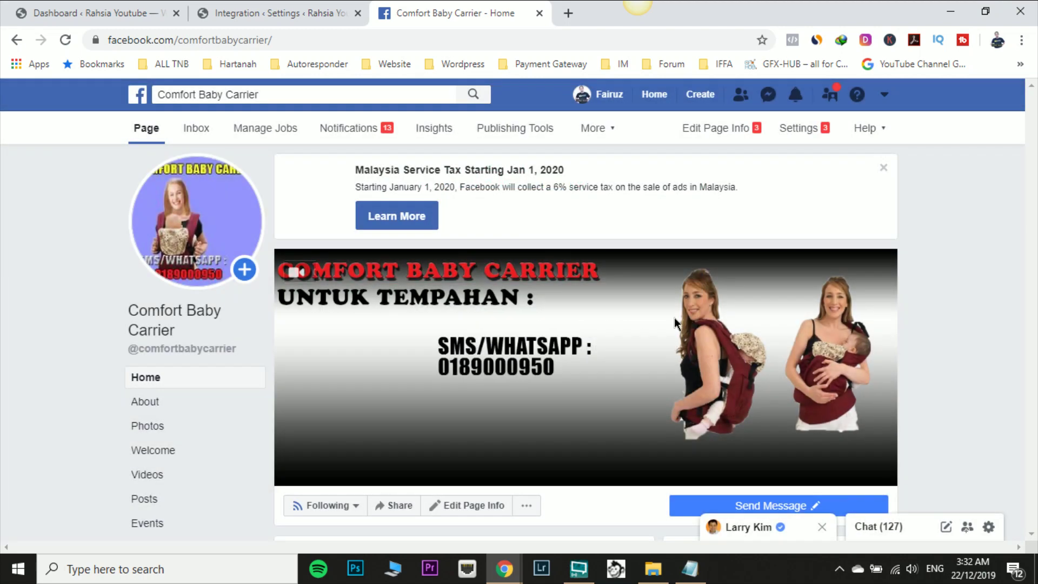
- Check the Shop section of the Comfort Baby Carrier page and cancel its shop setup without accepting the merchant terms
{"action": "scroll", "coordinate": [292, 395], "scroll_direction": "down", "scroll_amount": 5}
{"action": "mouse_move", "coordinate": [325, 252]}
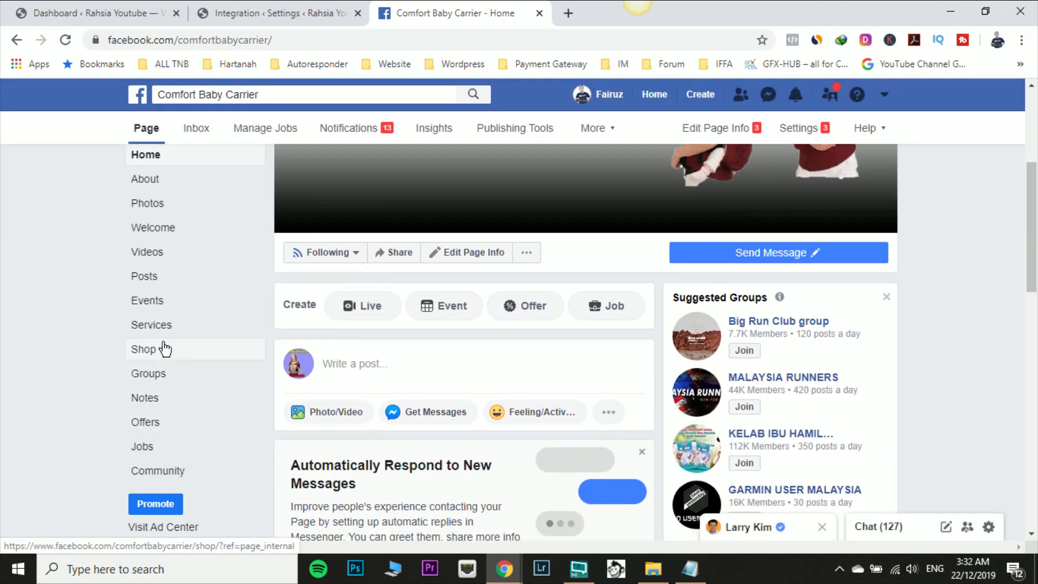
{"action": "left_click", "coordinate": [197, 349]}
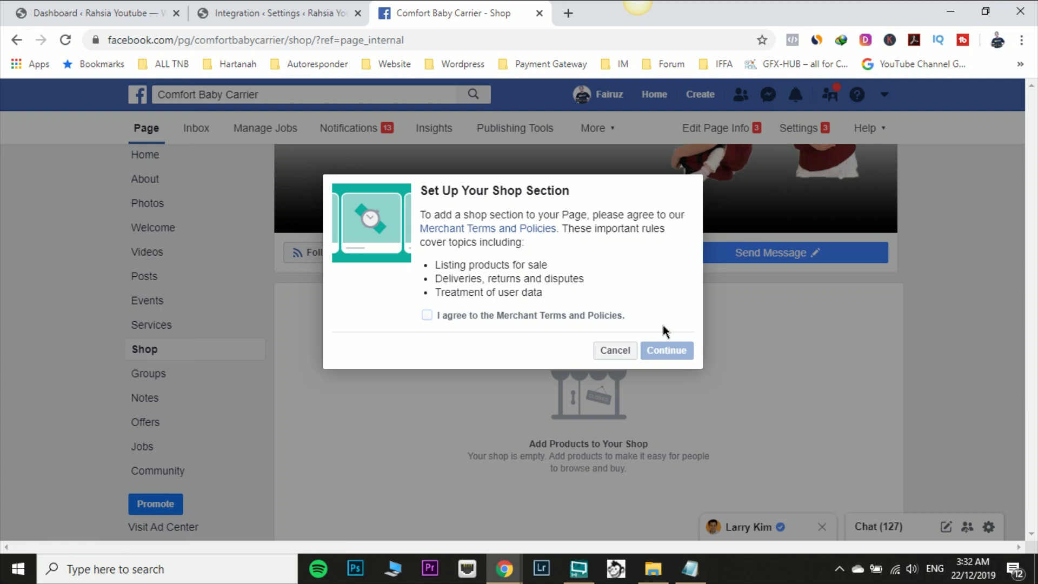
{"action": "left_click", "coordinate": [627, 352]}
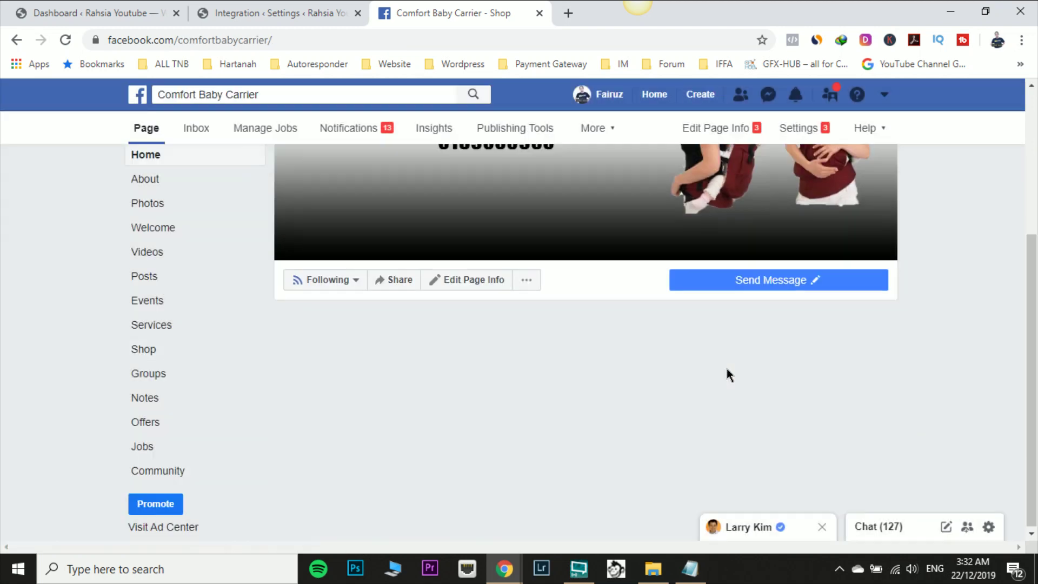
{"action": "left_click", "coordinate": [165, 361]}
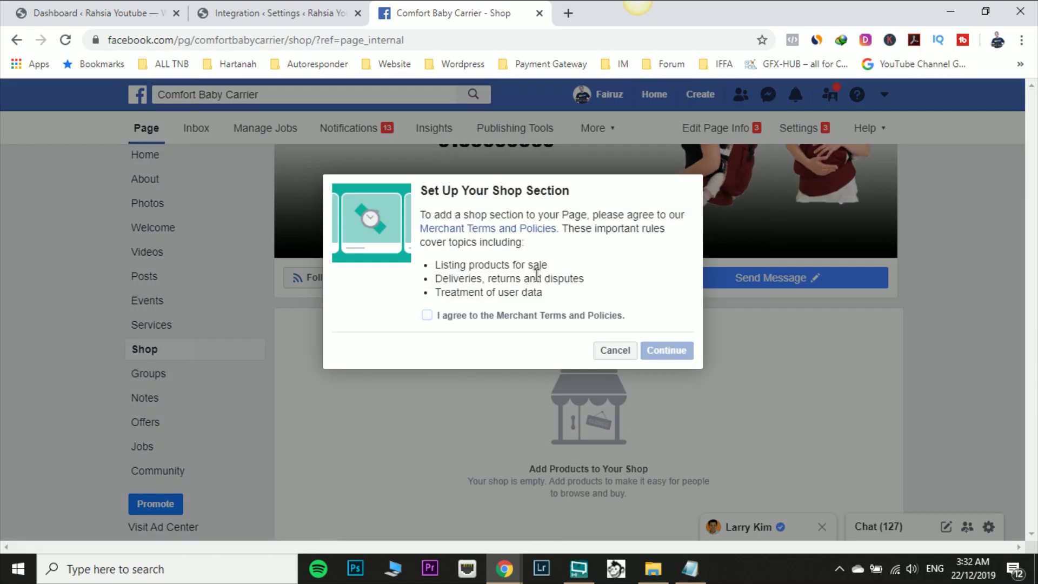
{"action": "left_click", "coordinate": [617, 351]}
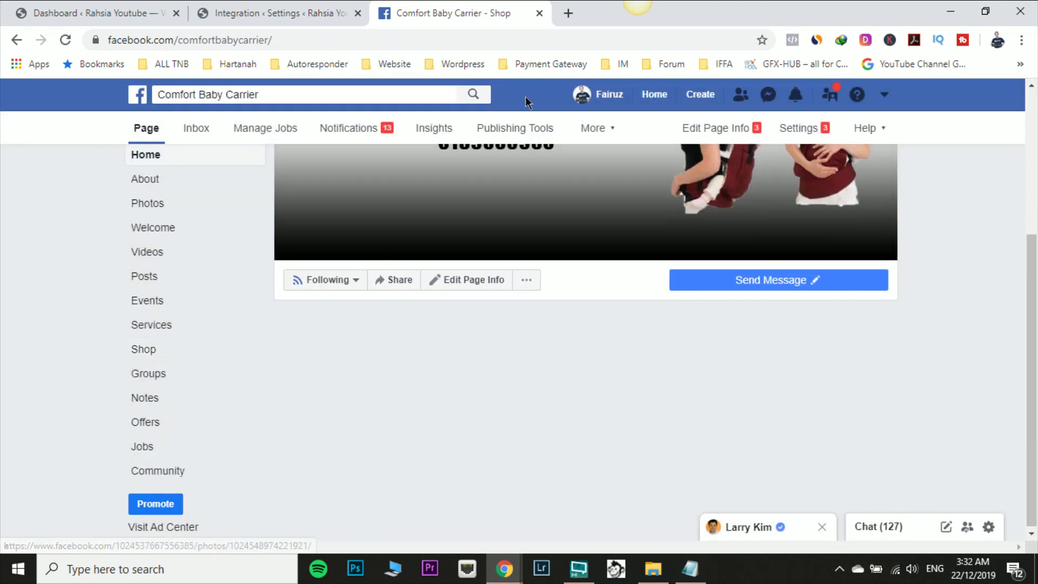
- Return to the Facebook for WooCommerce setup window, choose Comfort Baby Carrier as the Facebook page, and continue to the pixel stage
{"action": "left_click", "coordinate": [275, 13]}
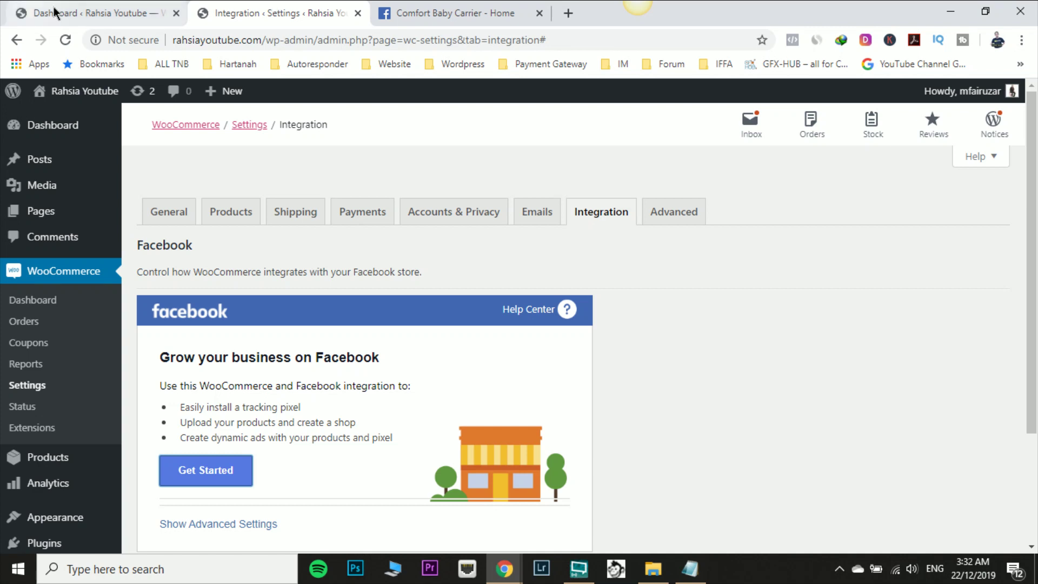
{"action": "left_click", "coordinate": [412, 19]}
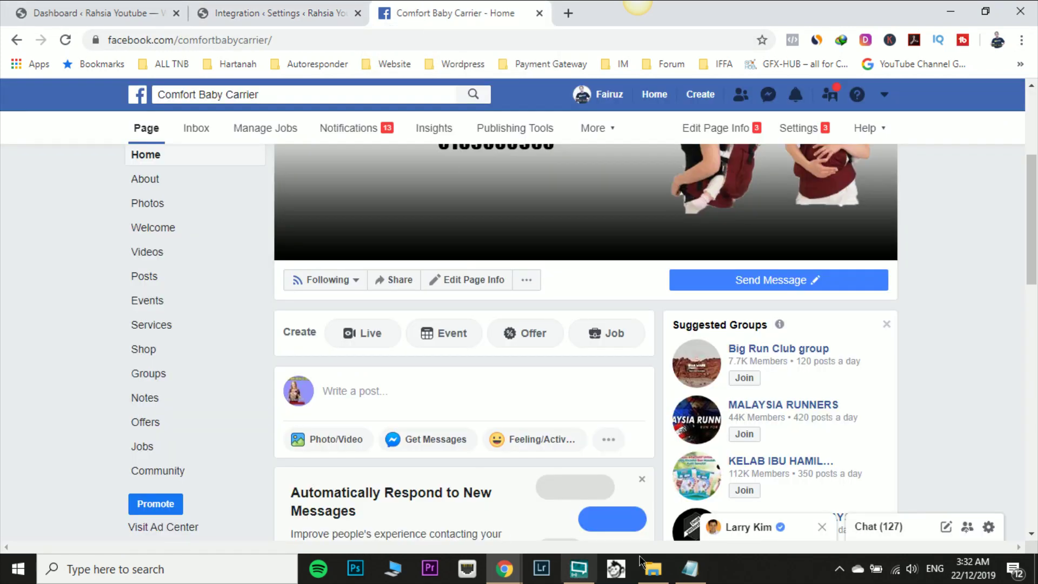
{"action": "mouse_move", "coordinate": [517, 570]}
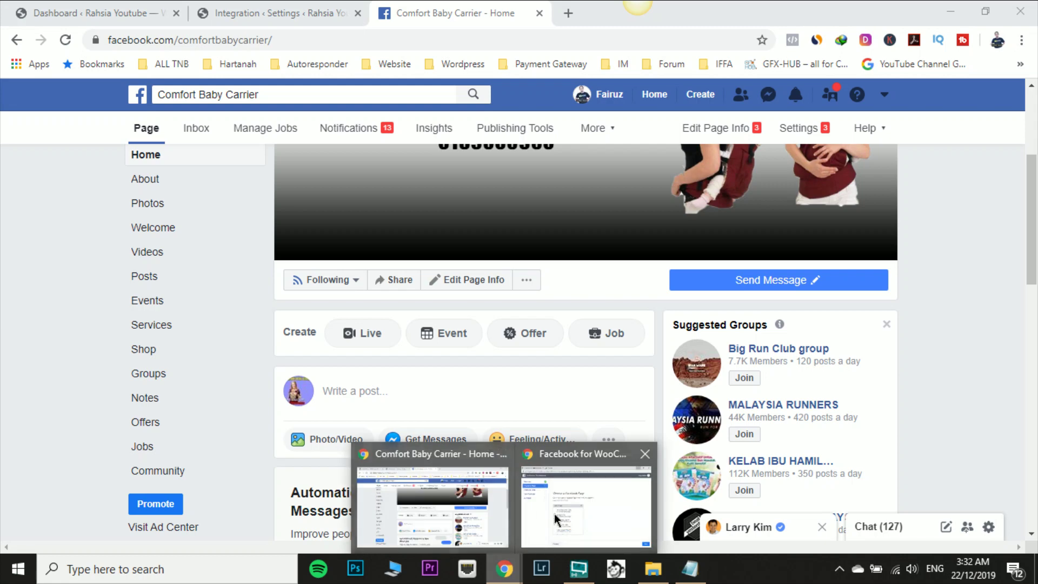
{"action": "left_click", "coordinate": [537, 490]}
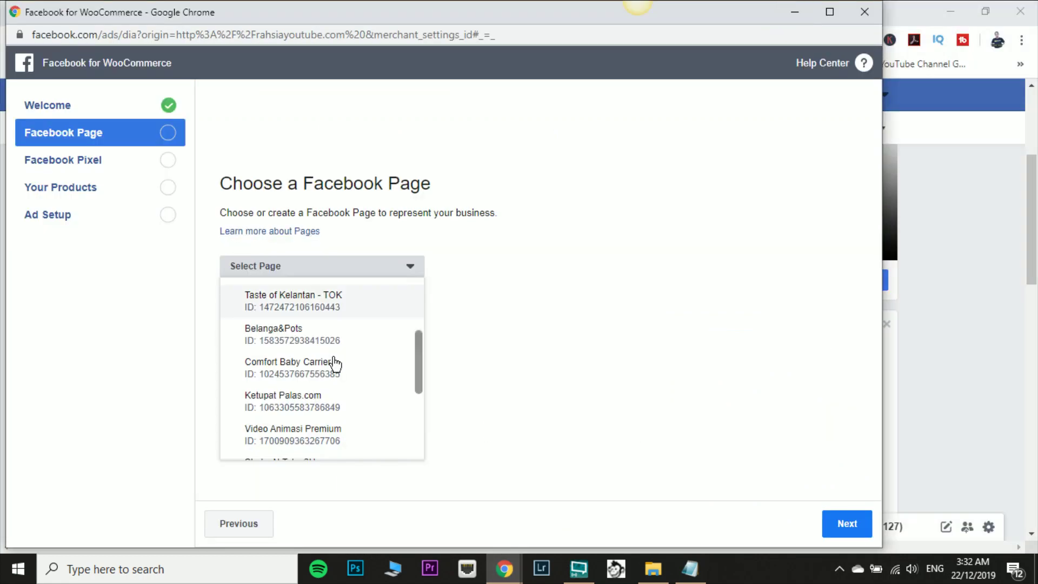
{"action": "scroll", "coordinate": [348, 378], "scroll_direction": "down", "scroll_amount": 3}
{"action": "scroll", "coordinate": [350, 384], "scroll_direction": "down", "scroll_amount": 2}
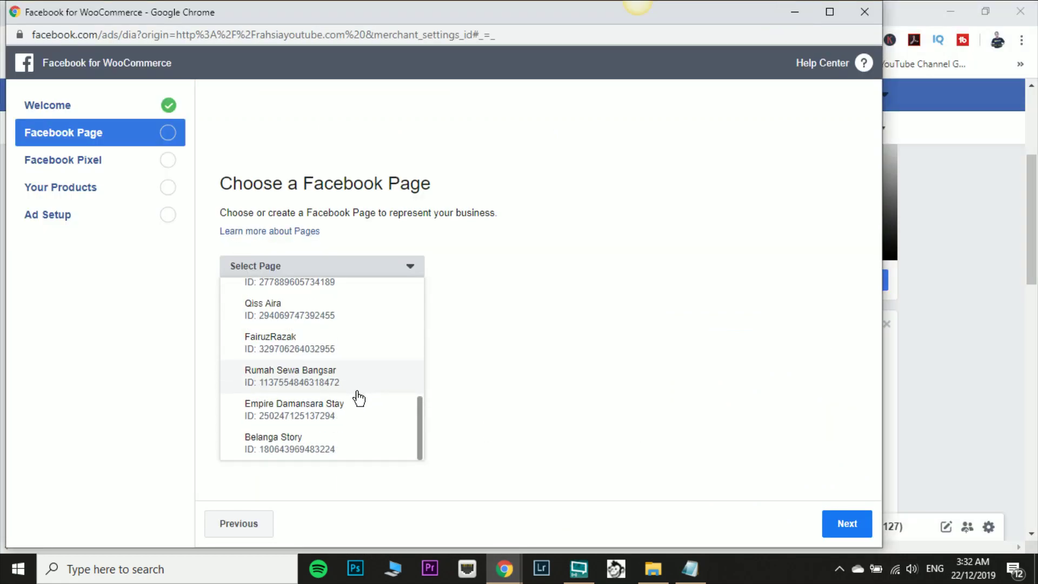
{"action": "scroll", "coordinate": [342, 413], "scroll_direction": "up", "scroll_amount": 3}
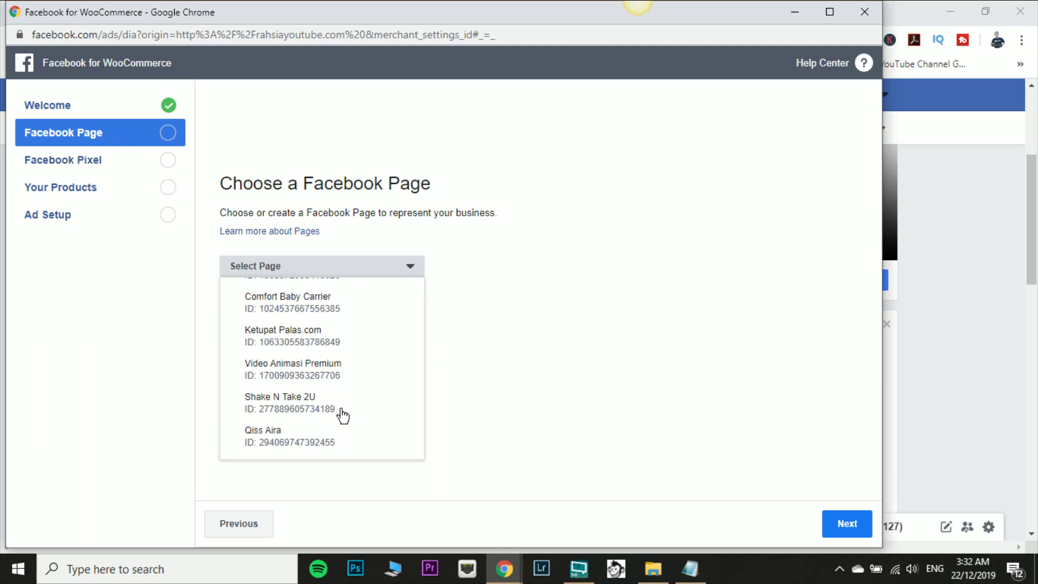
{"action": "left_click", "coordinate": [304, 302]}
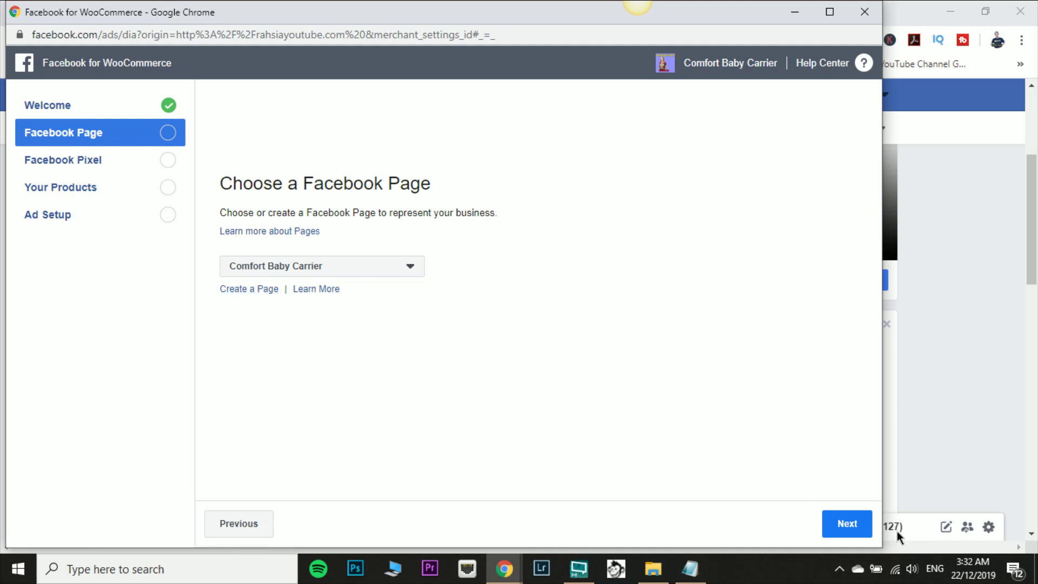
{"action": "left_click", "coordinate": [856, 532]}
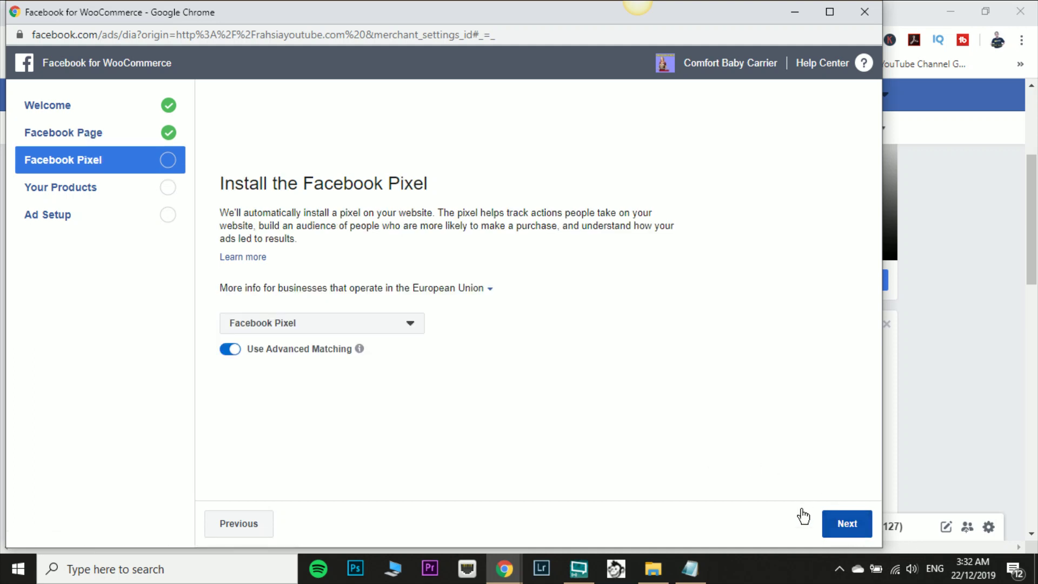
- Keep the preselected Facebook Pixel with Advanced Matching on, and finish the setup with the product catalog import
{"action": "left_click", "coordinate": [391, 330]}
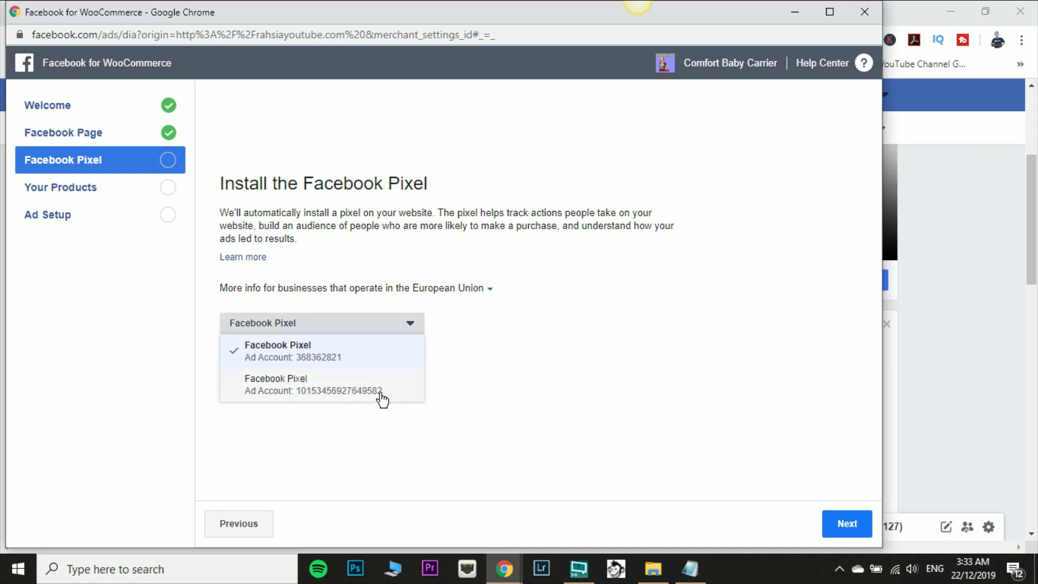
{"action": "left_click", "coordinate": [560, 347]}
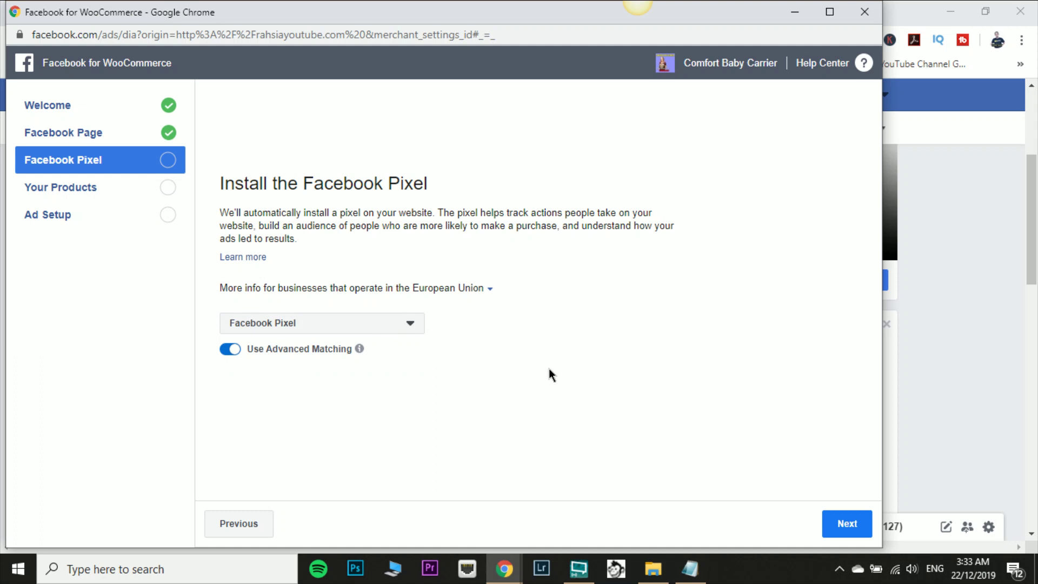
{"action": "left_click", "coordinate": [847, 523]}
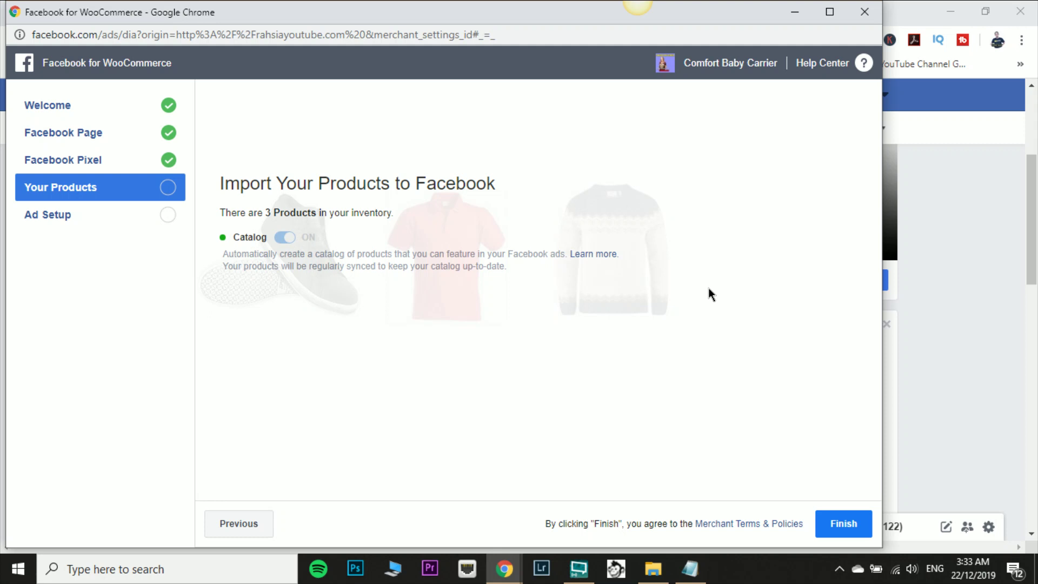
{"action": "left_click", "coordinate": [848, 525]}
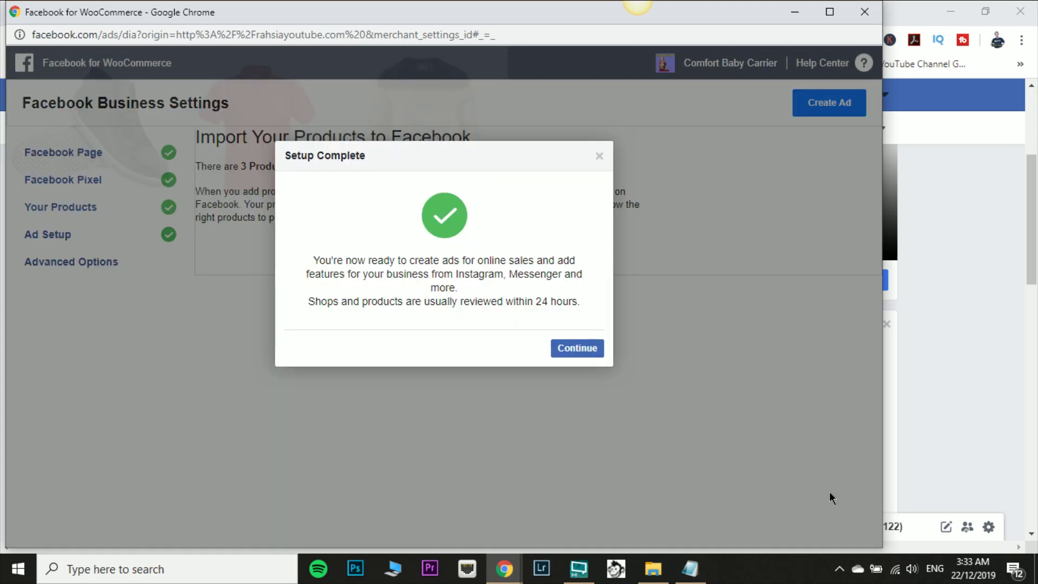
{"action": "left_click", "coordinate": [584, 349]}
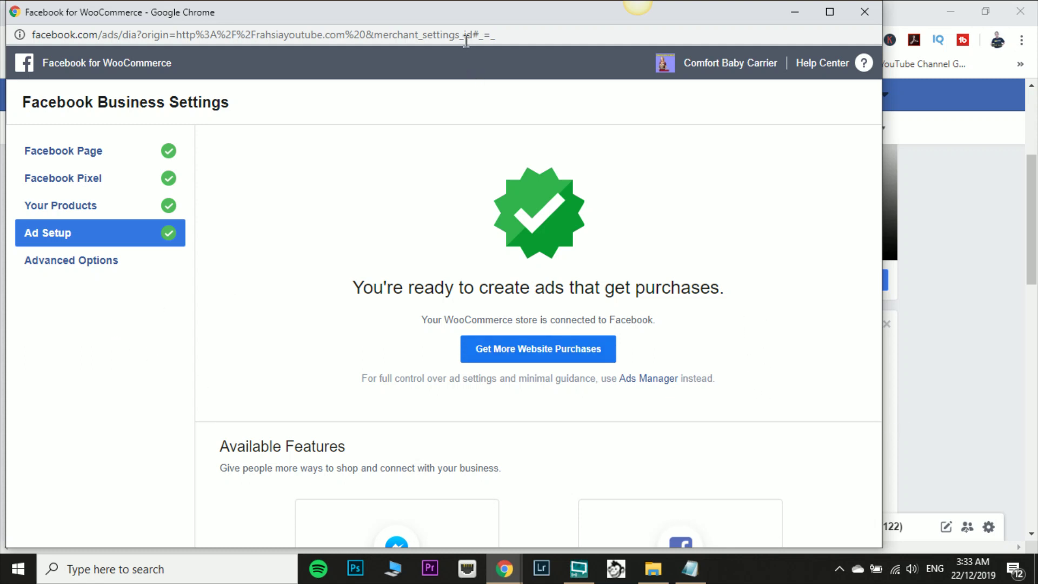
- Maximize the setup window, review the connection summary in Advanced Options, and close the window
{"action": "double_click", "coordinate": [475, 22]}
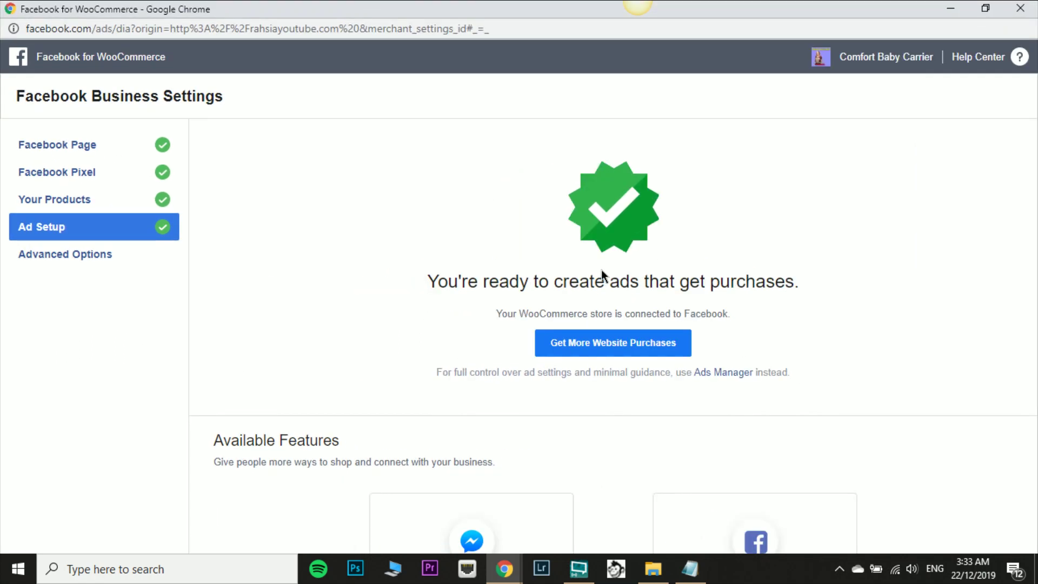
{"action": "left_click", "coordinate": [65, 259]}
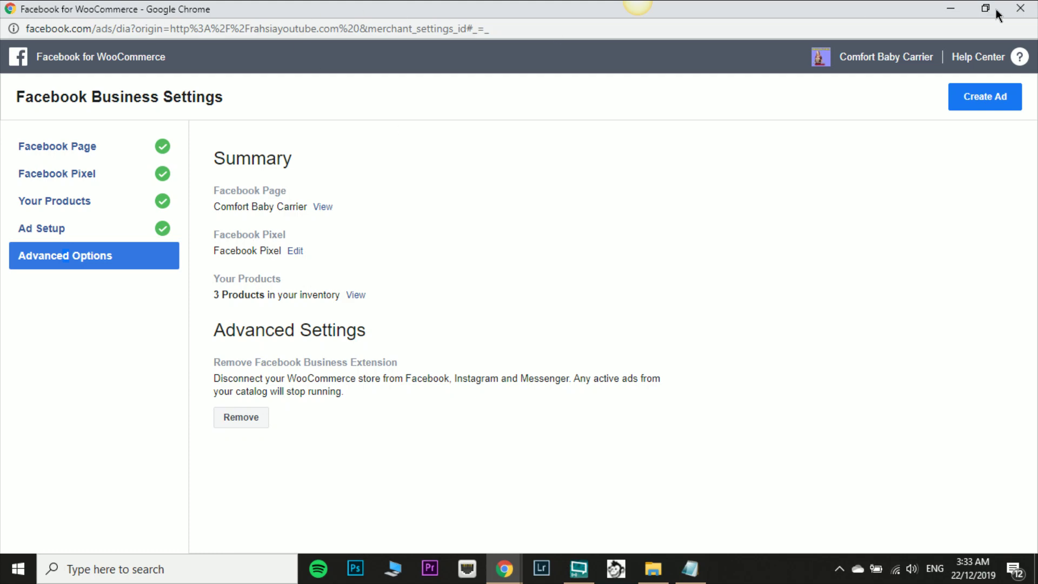
{"action": "left_click", "coordinate": [1020, 8]}
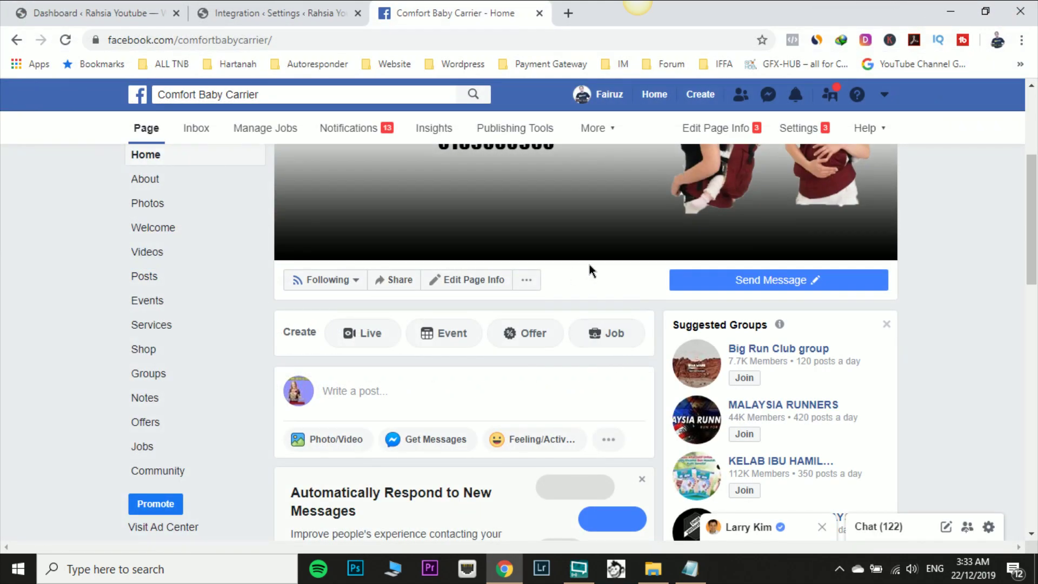
- Reload the Comfort Baby Carrier page and open its Shop section to check the imported products
{"action": "scroll", "coordinate": [589, 262], "scroll_direction": "down", "scroll_amount": 2}
{"action": "scroll", "coordinate": [589, 262], "scroll_direction": "up", "scroll_amount": 2}
{"action": "left_click", "coordinate": [67, 41]}
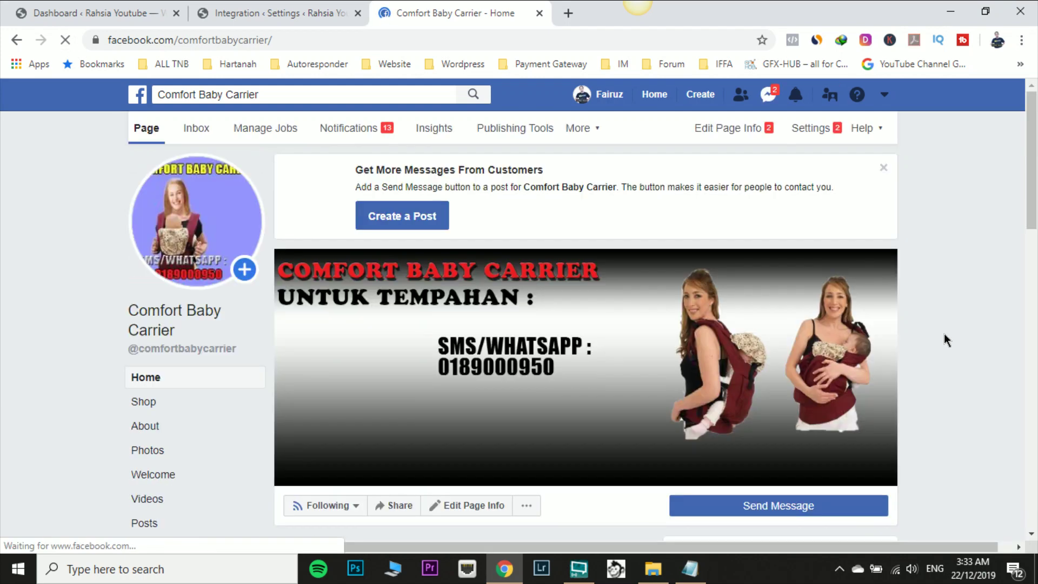
{"action": "scroll", "coordinate": [945, 335], "scroll_direction": "down", "scroll_amount": 5}
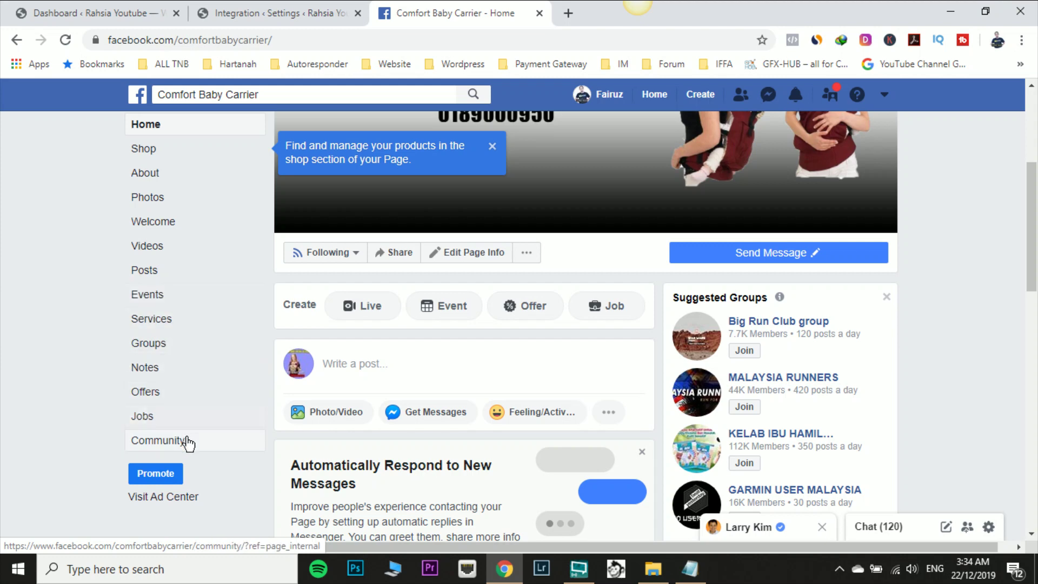
{"action": "scroll", "coordinate": [190, 439], "scroll_direction": "up", "scroll_amount": 1}
{"action": "scroll", "coordinate": [190, 439], "scroll_direction": "up", "scroll_amount": 1}
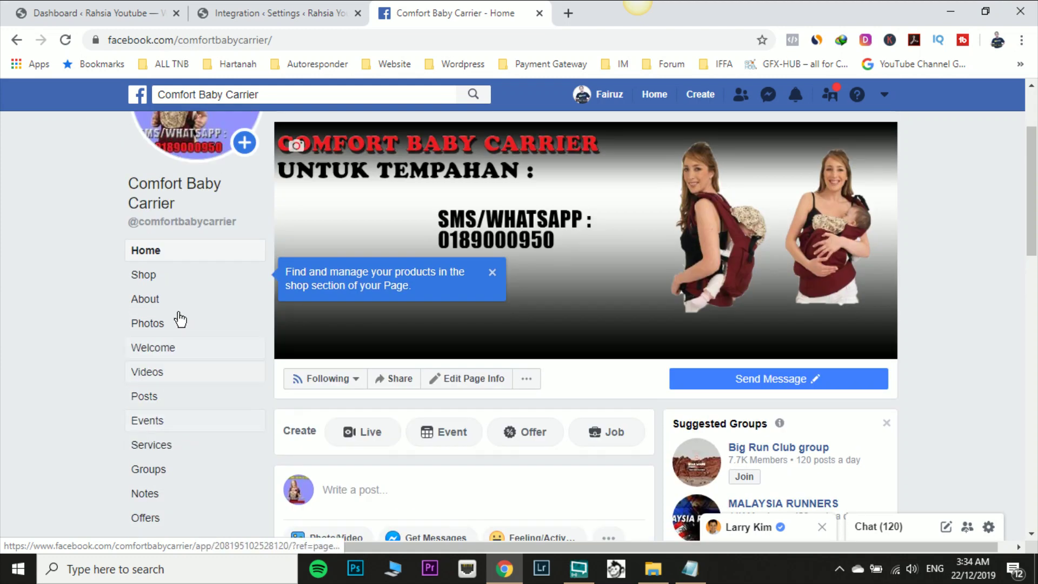
{"action": "left_click", "coordinate": [180, 276]}
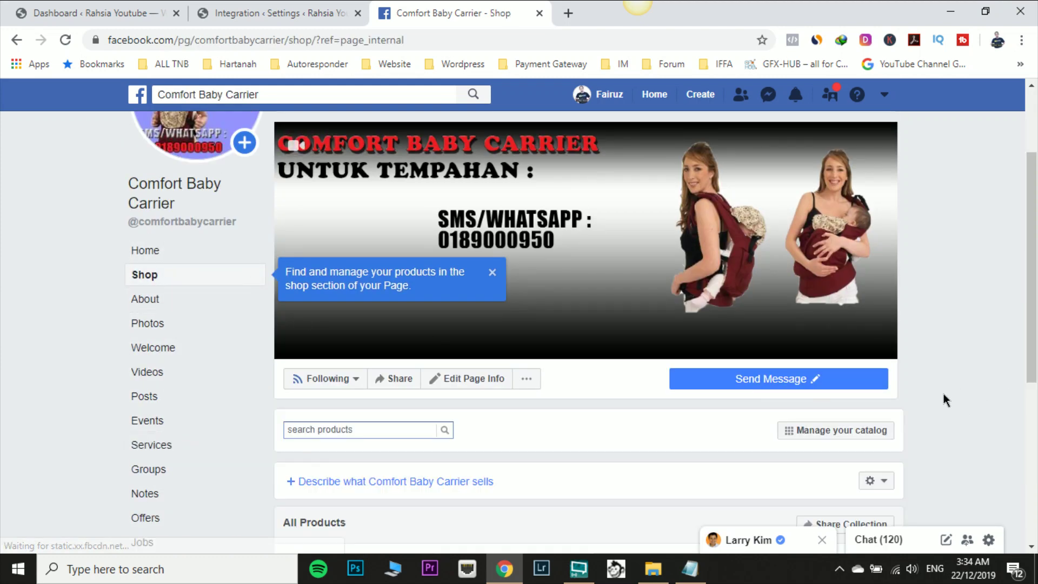
{"action": "scroll", "coordinate": [909, 399], "scroll_direction": "down", "scroll_amount": 5}
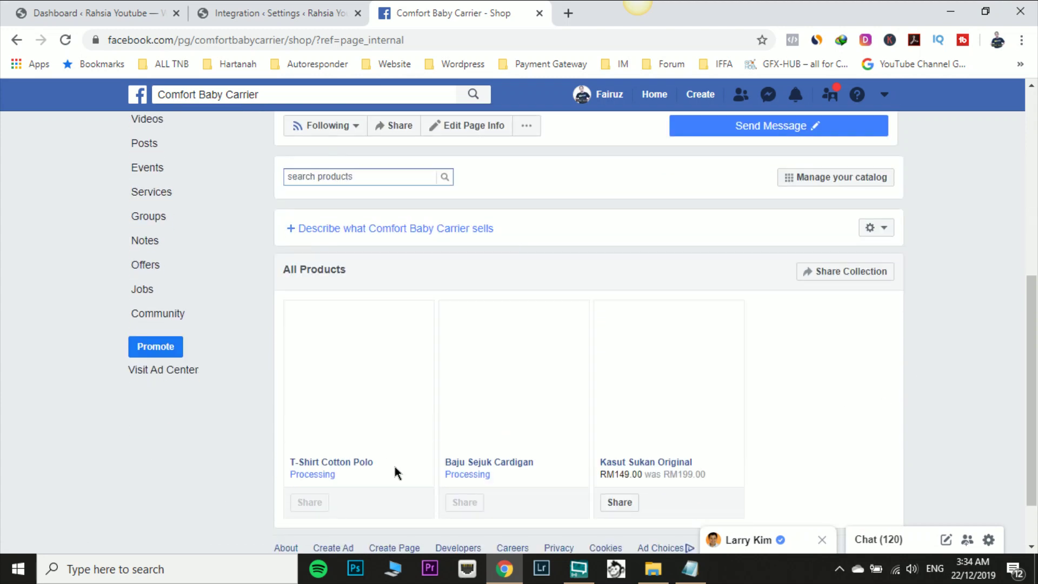
- Refresh the Shop section to check the product images, and try to dismiss the tip about managing products
{"action": "left_click", "coordinate": [65, 40]}
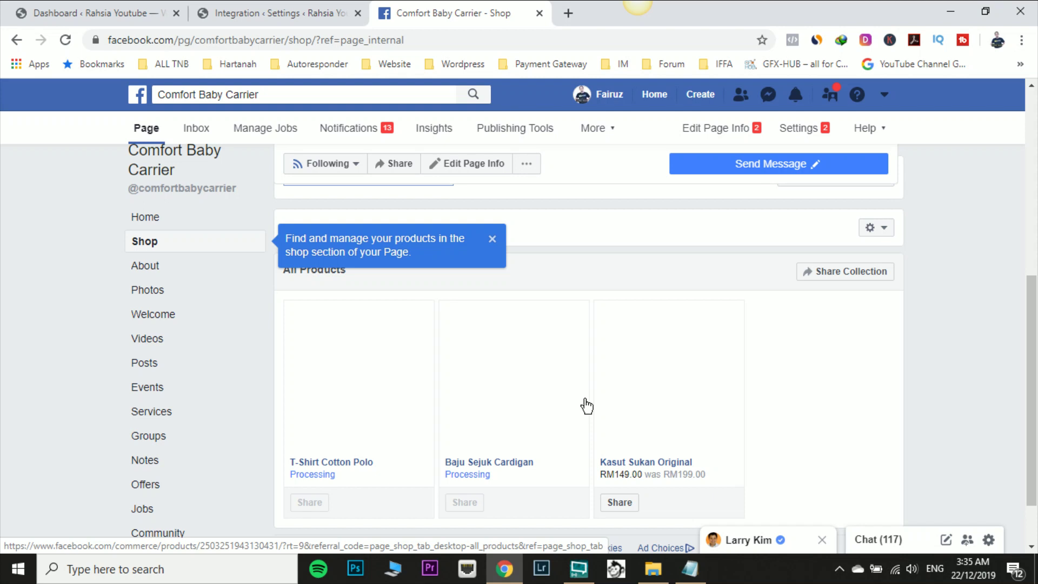
{"action": "left_click", "coordinate": [65, 40]}
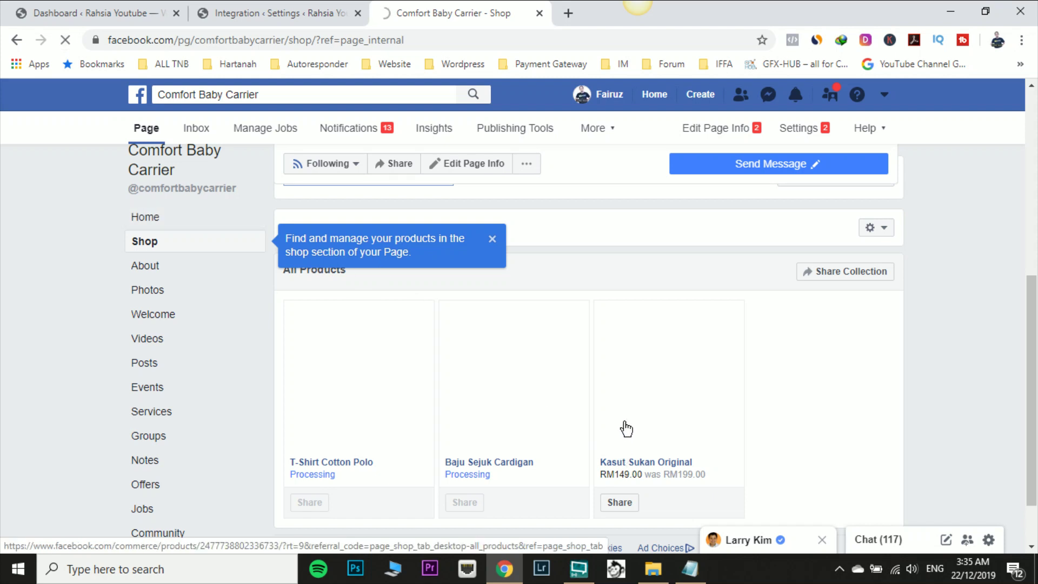
{"action": "left_click", "coordinate": [491, 240]}
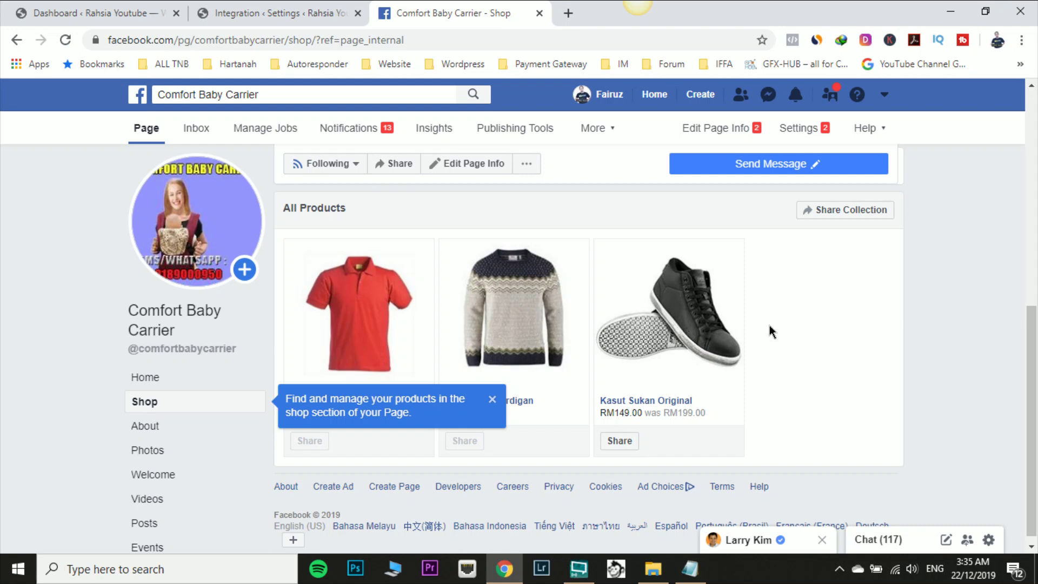
- Return to the WordPress Dashboard and dismiss its Welcome to WordPress panel
{"action": "left_click", "coordinate": [89, 13]}
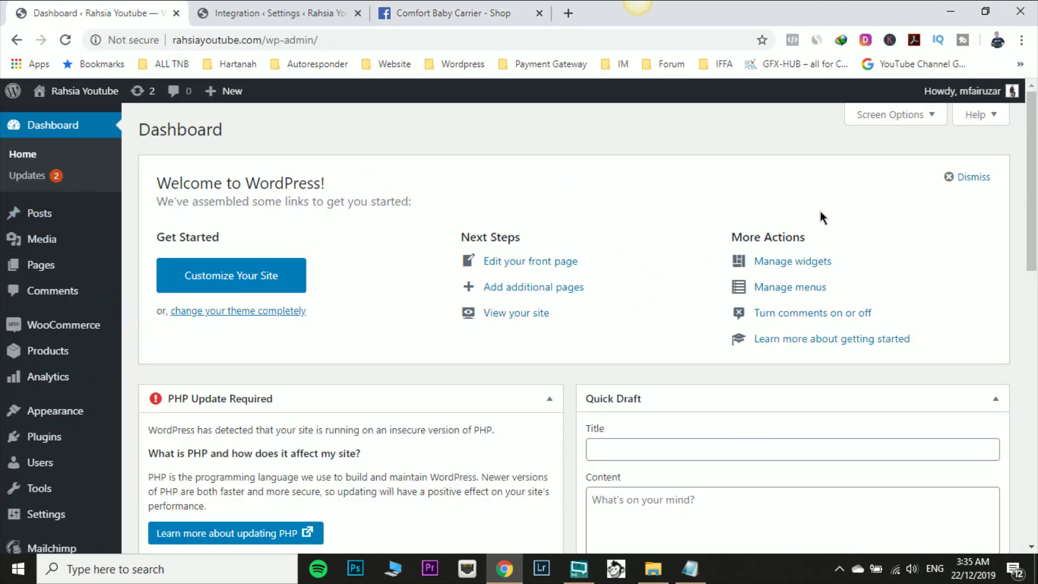
{"action": "left_click", "coordinate": [968, 177]}
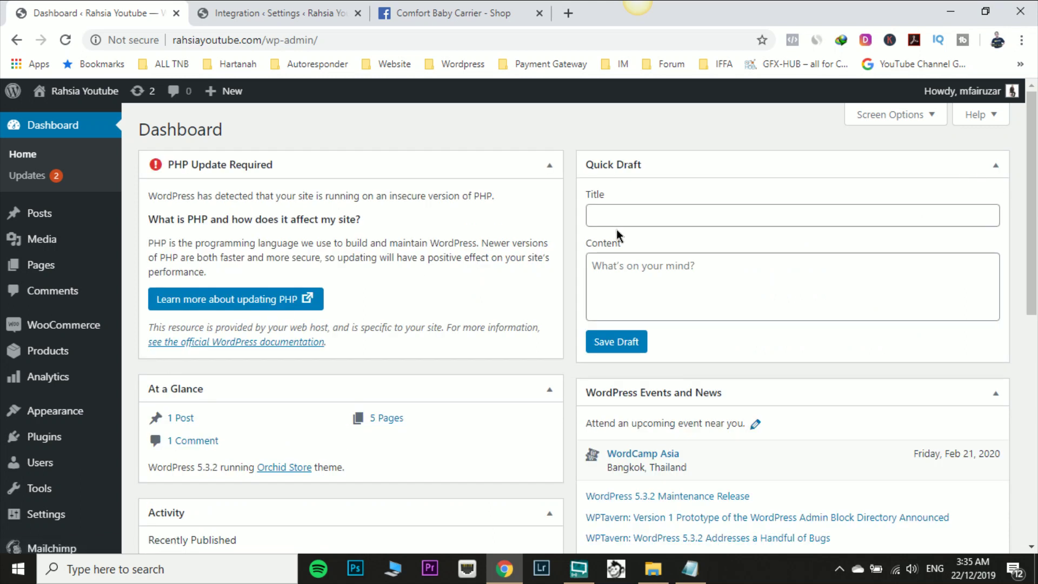